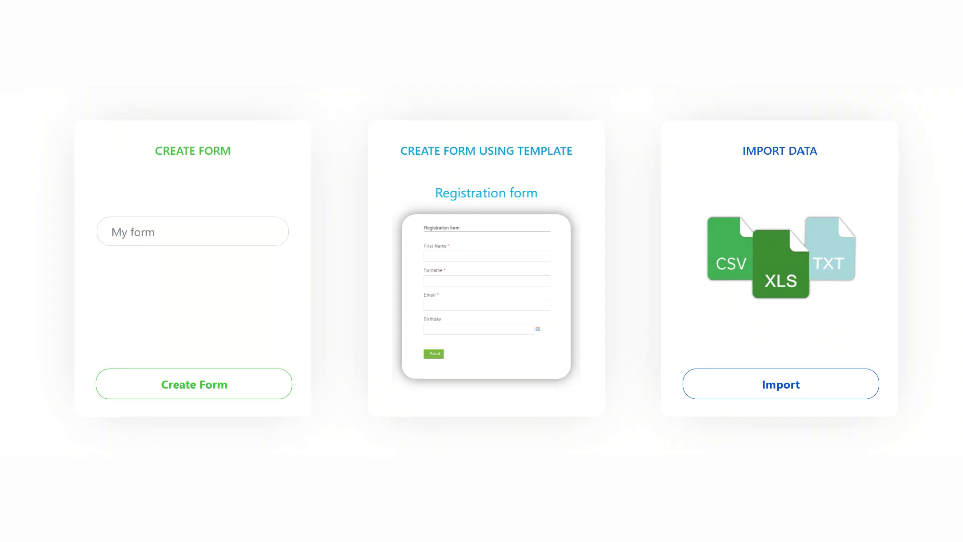
Browse the form templates and create a form from the Event invitation template
{"action": "left_click", "coordinate": [568, 273]}
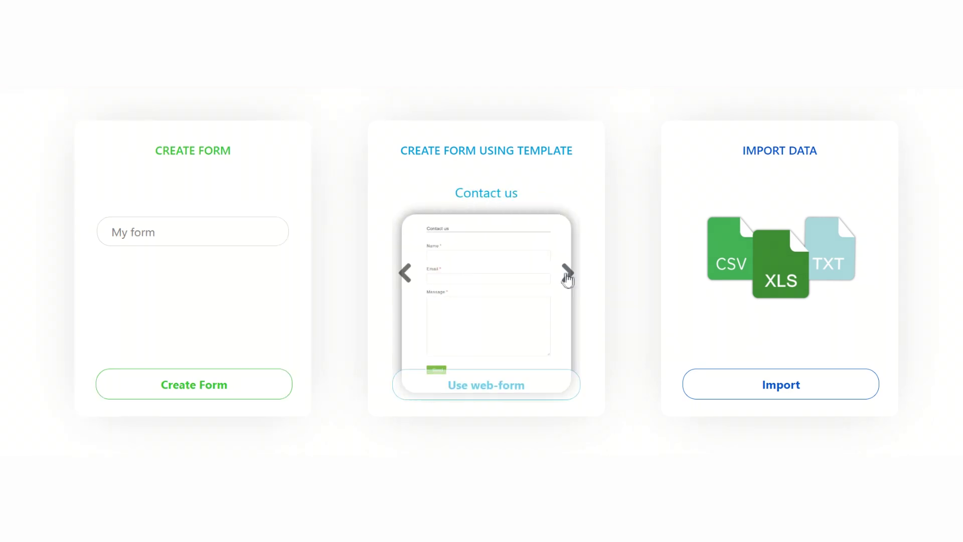
{"action": "left_click", "coordinate": [568, 274]}
{"action": "left_click", "coordinate": [568, 273]}
{"action": "left_click", "coordinate": [568, 273]}
{"action": "left_click", "coordinate": [569, 273]}
{"action": "left_click", "coordinate": [531, 386]}
Delete the event description text above Name and move the "How many people are you going to bring?" field above "Can you make it?"
{"action": "left_click", "coordinate": [714, 253]}
{"action": "left_click", "coordinate": [667, 331]}
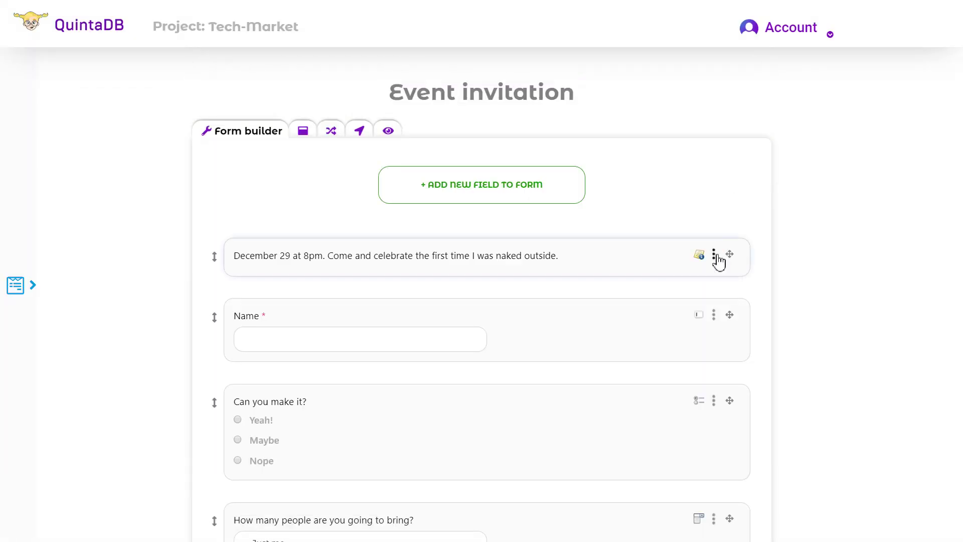
{"action": "left_click", "coordinate": [532, 83]}
{"action": "scroll", "coordinate": [657, 227], "scroll_direction": "down", "scroll_amount": 3}
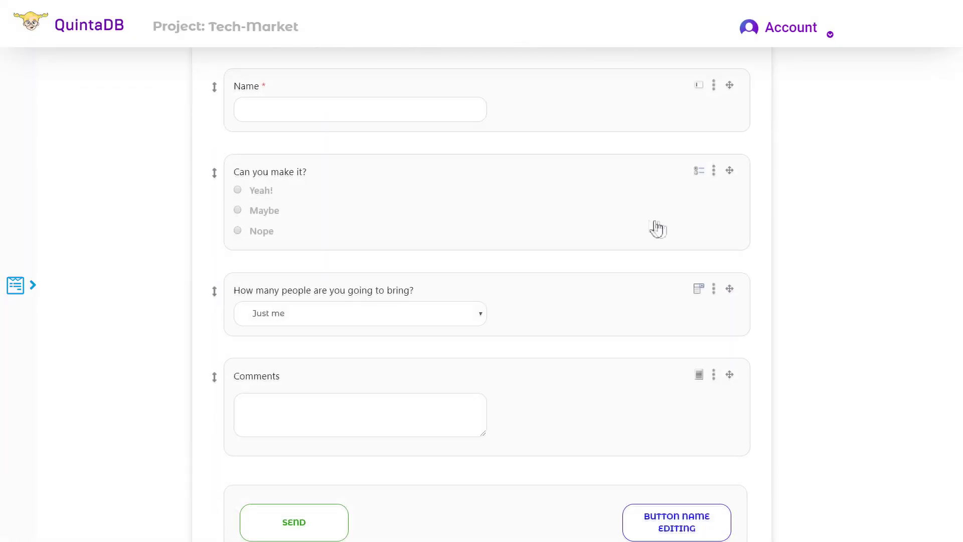
{"action": "left_click_drag", "start_coordinate": [729, 290], "coordinate": [688, 213]}
Rename the form's Name field to "Enter your name" and save it
{"action": "left_click", "coordinate": [662, 198]}
{"action": "double_click", "coordinate": [469, 222]}
{"action": "type", "text": "Ent"}
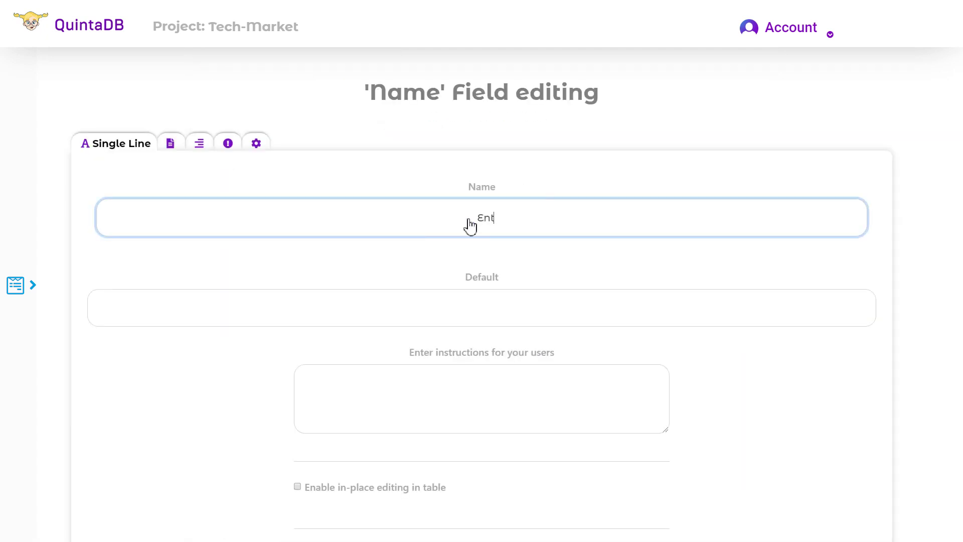
{"action": "type", "text": "er your name"}
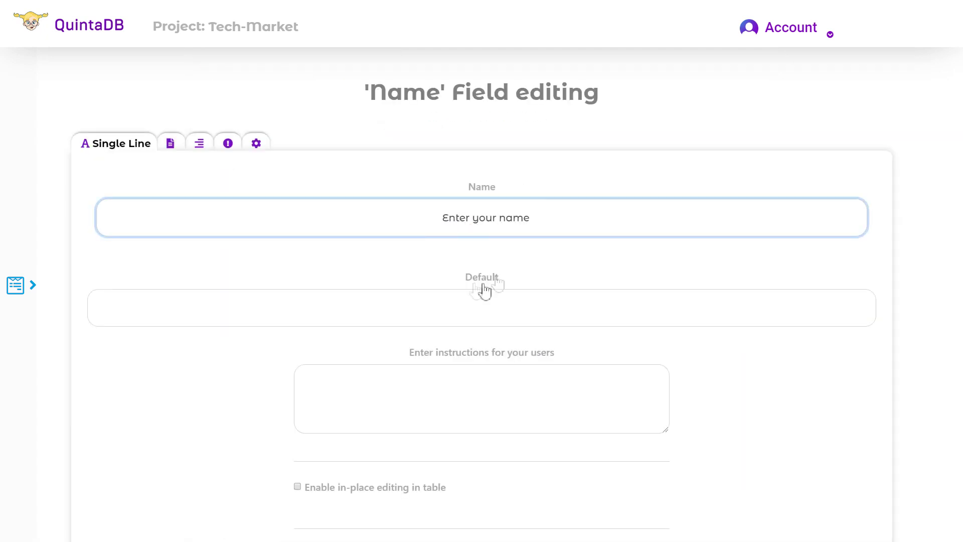
{"action": "scroll", "coordinate": [486, 284], "scroll_direction": "down", "scroll_amount": 2}
{"action": "key", "text": "Return"}
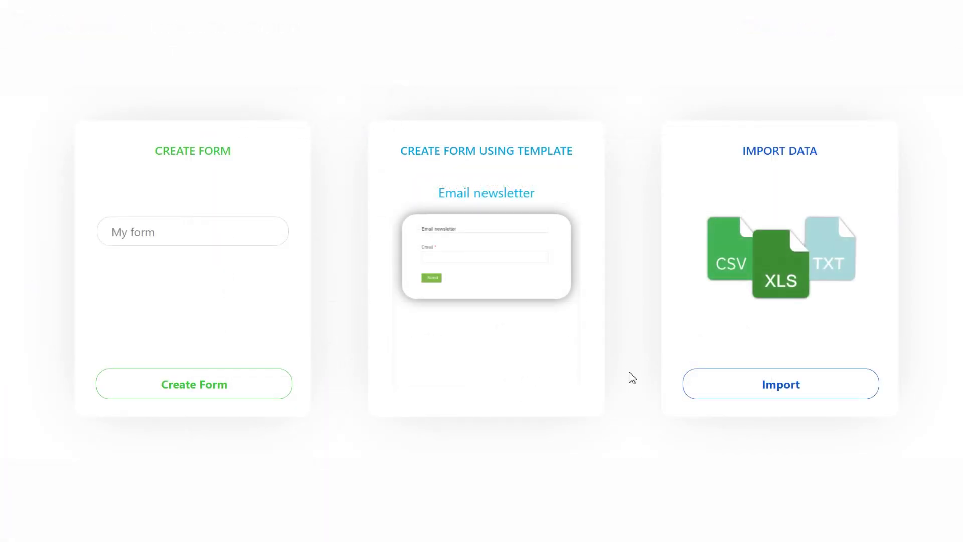
Import Income and Expenses.xls as a form, using the row starting with Month as the column names
{"action": "left_click", "coordinate": [722, 391]}
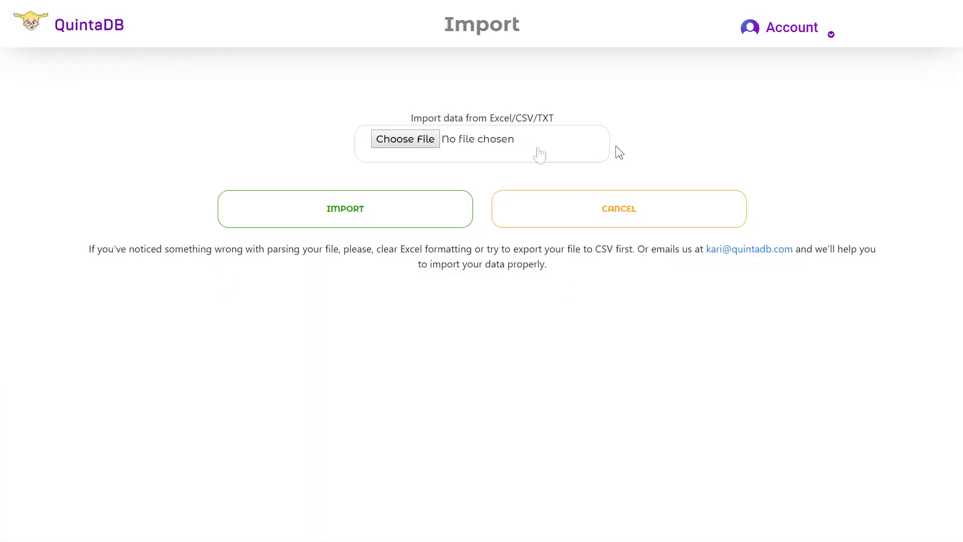
{"action": "left_click", "coordinate": [417, 144]}
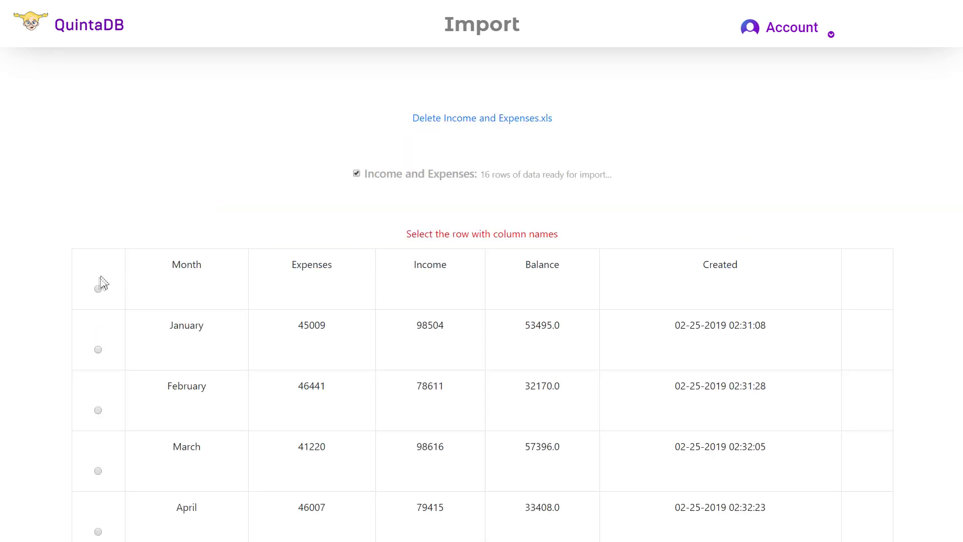
{"action": "left_click", "coordinate": [100, 293]}
{"action": "scroll", "coordinate": [348, 302], "scroll_direction": "down", "scroll_amount": 5}
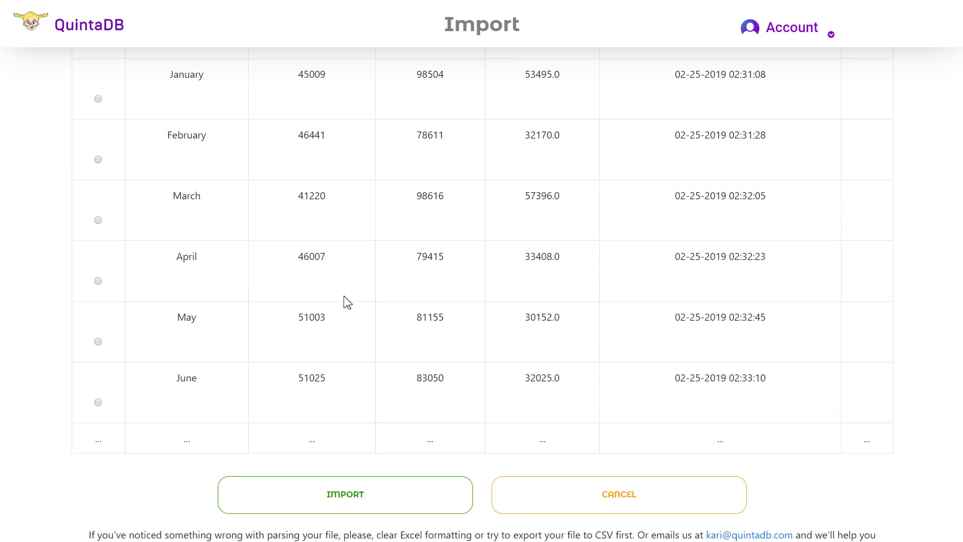
{"action": "left_click", "coordinate": [372, 495]}
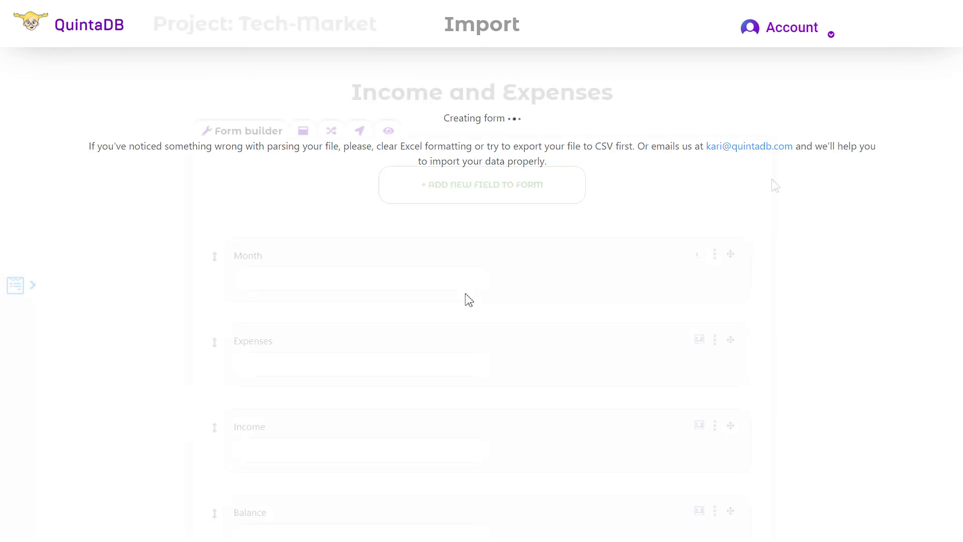
{"action": "scroll", "coordinate": [767, 226], "scroll_direction": "down", "scroll_amount": 5}
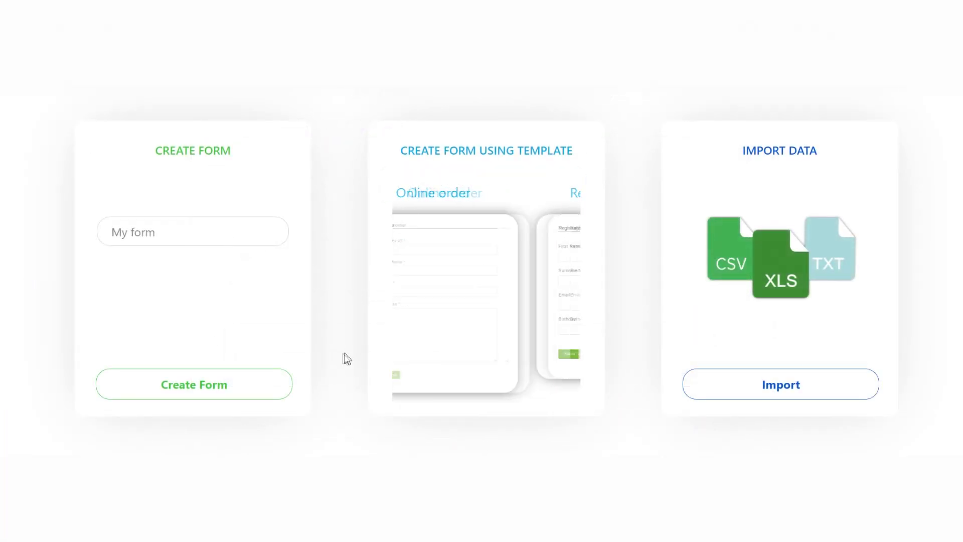
Create a new blank form named "Sales report"
{"action": "left_click", "coordinate": [204, 236]}
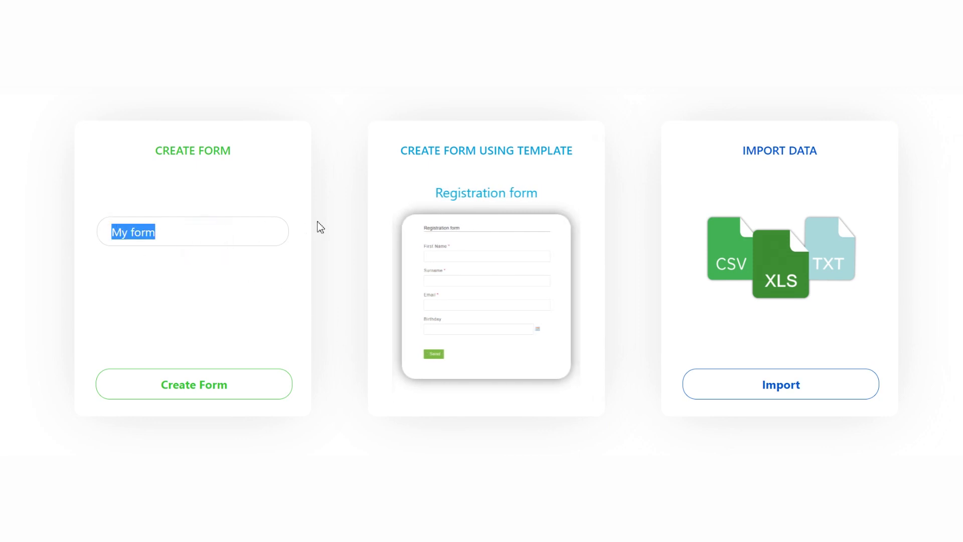
{"action": "type", "text": "Sales report"}
{"action": "left_click", "coordinate": [282, 385]}
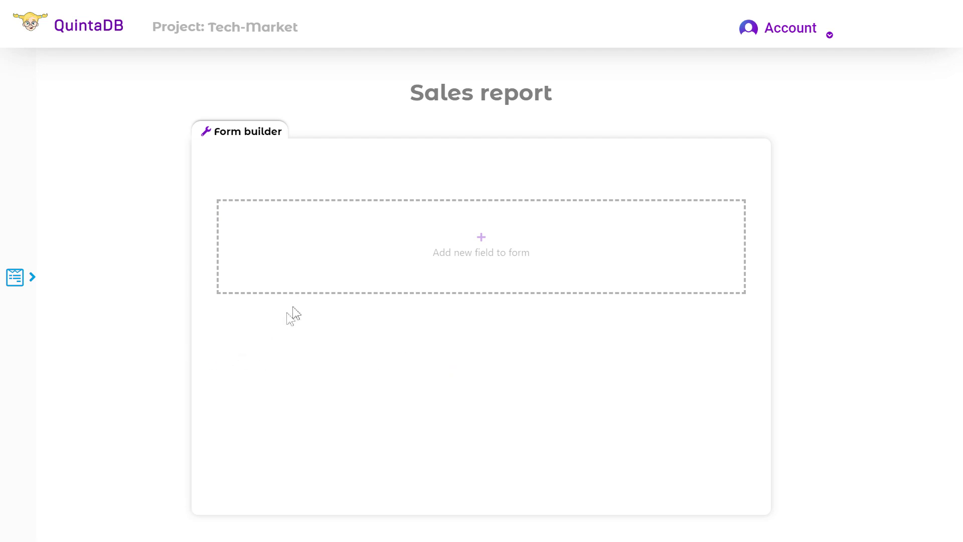
Add a Single Line field named "Seller" to the Sales report form
{"action": "left_click", "coordinate": [363, 261]}
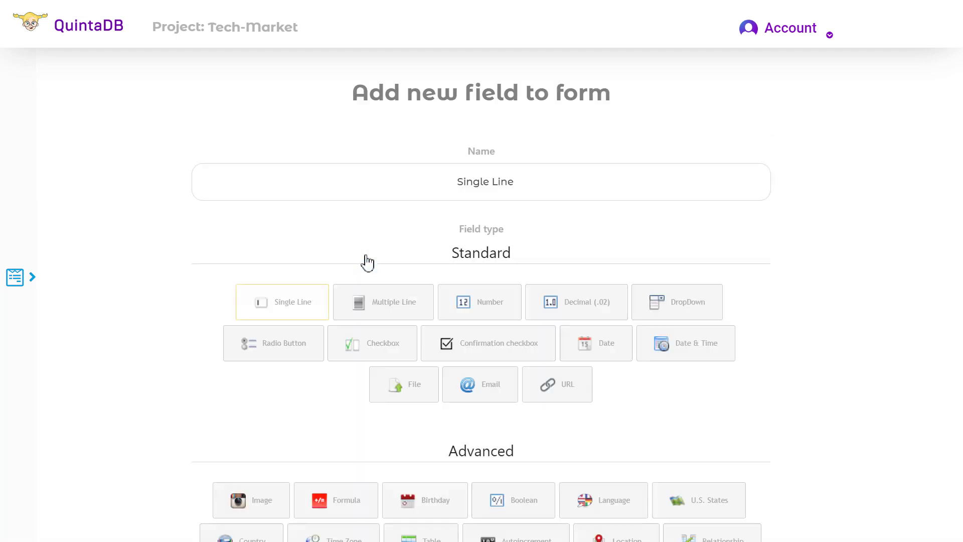
{"action": "triple_click", "coordinate": [527, 185]}
{"action": "type", "text": "Se"}
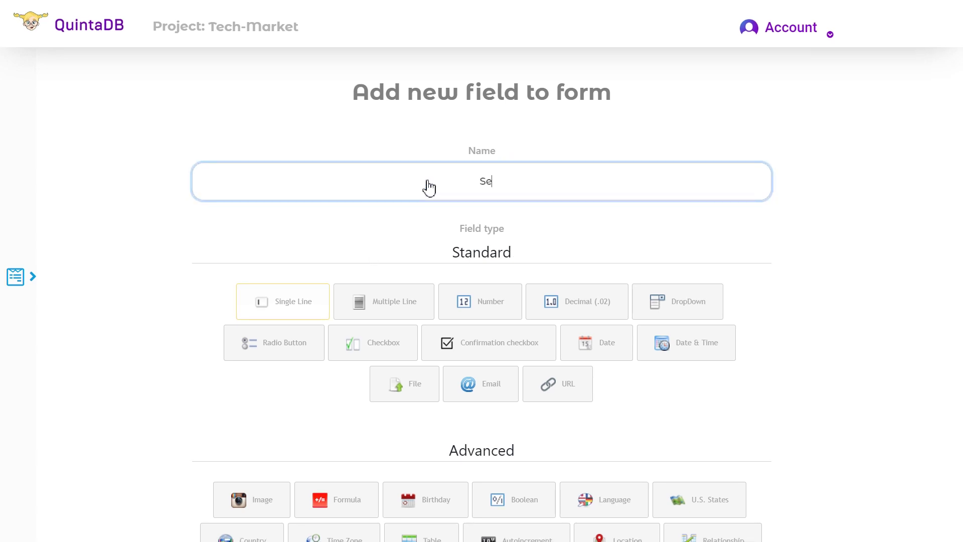
{"action": "type", "text": "ller"}
{"action": "left_click", "coordinate": [318, 305]}
{"action": "scroll", "coordinate": [318, 305], "scroll_direction": "down", "scroll_amount": 7}
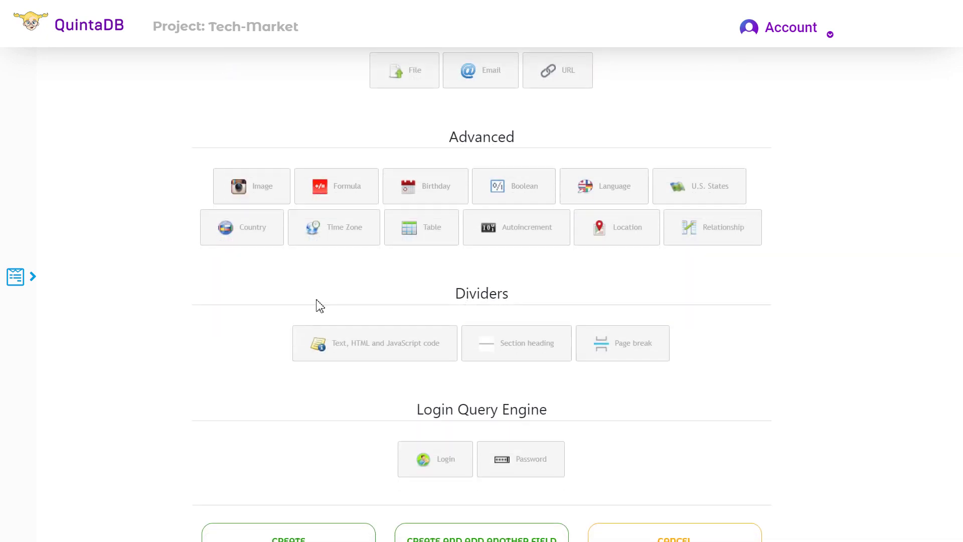
{"action": "left_click", "coordinate": [317, 484]}
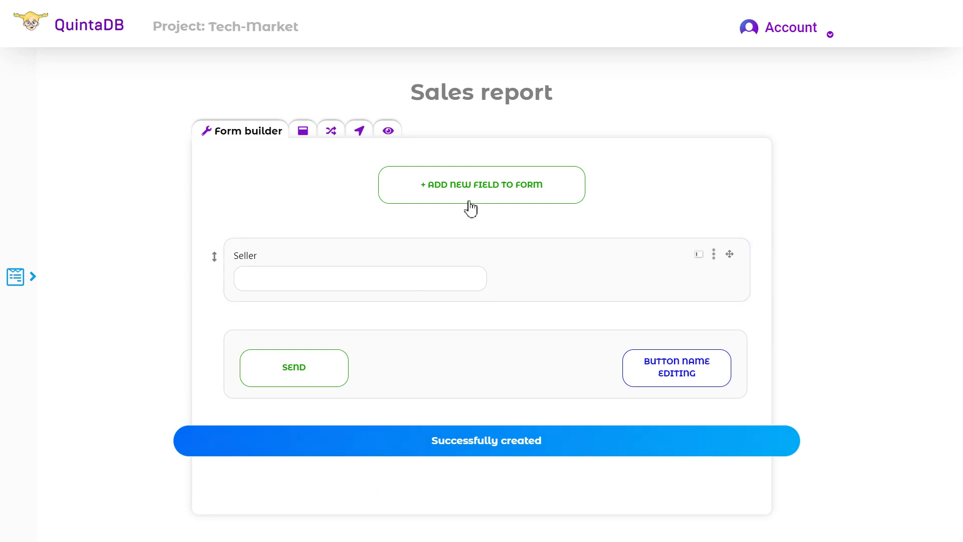
Add a Single Line field named "Product name" and continue with another new field
{"action": "left_click", "coordinate": [491, 187]}
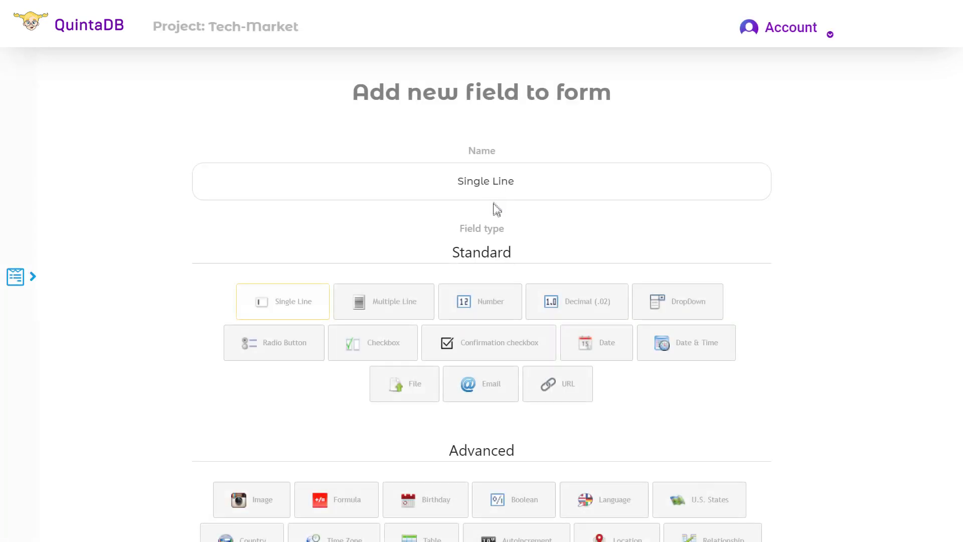
{"action": "left_click_drag", "start_coordinate": [566, 172], "coordinate": [436, 179]}
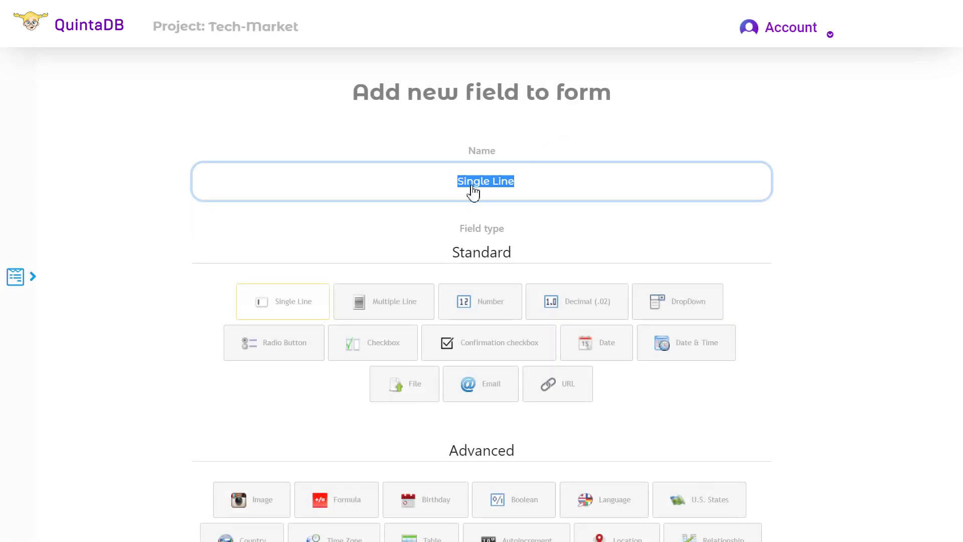
{"action": "type", "text": "Product name"}
{"action": "key", "text": "Tab"}
{"action": "scroll", "coordinate": [706, 355], "scroll_direction": "down", "scroll_amount": 7}
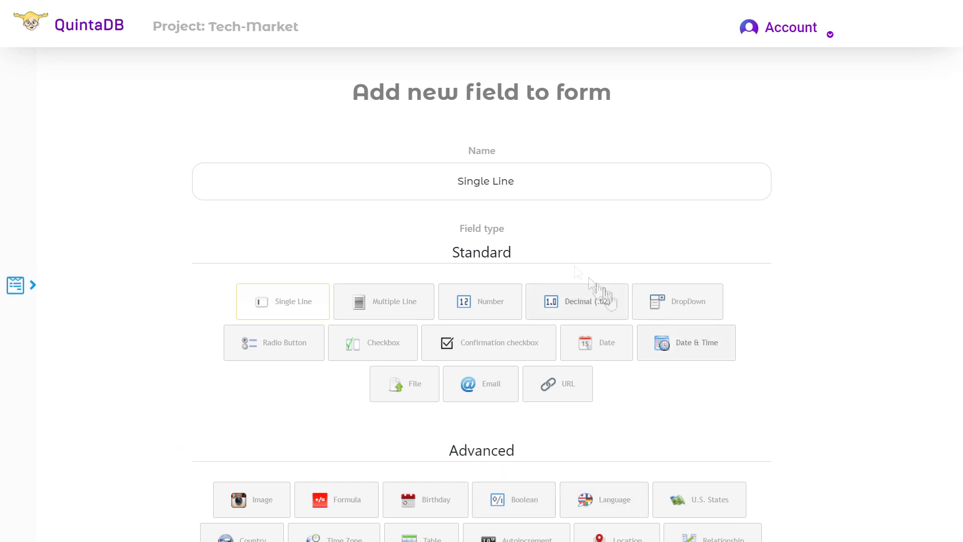
Add a Number field named "Product code" and continue with another new field
{"action": "triple_click", "coordinate": [449, 181]}
{"action": "type", "text": "Prod"}
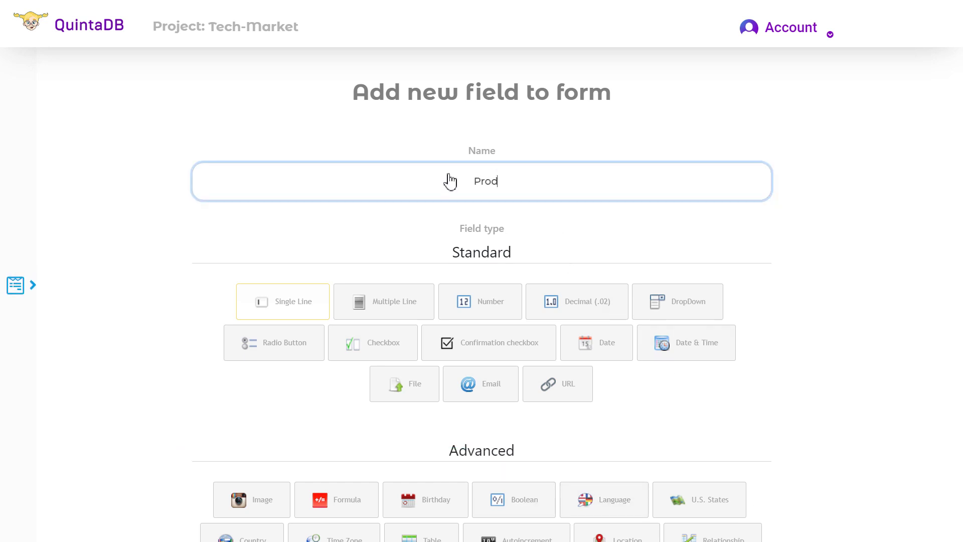
{"action": "type", "text": "uct code"}
{"action": "left_click", "coordinate": [486, 304]}
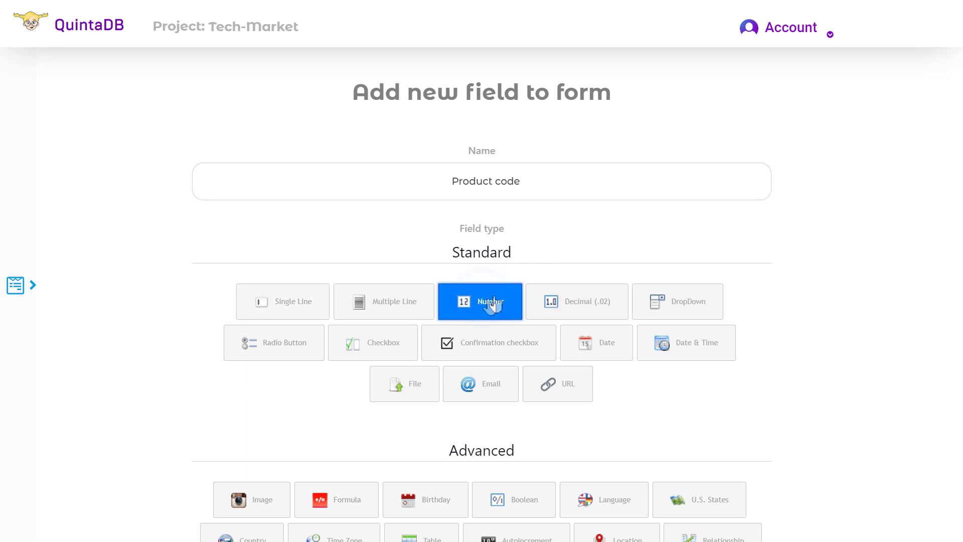
{"action": "scroll", "coordinate": [547, 238], "scroll_direction": "down", "scroll_amount": 7}
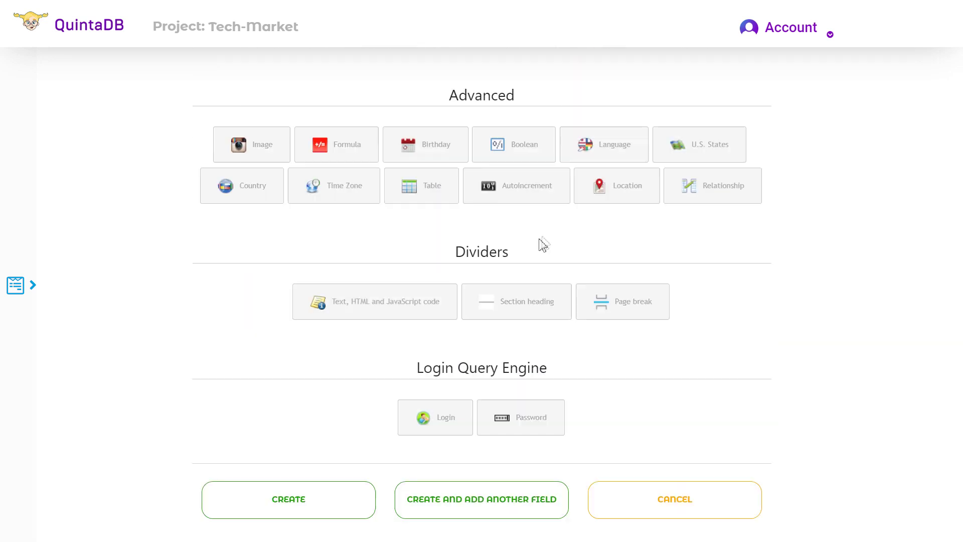
{"action": "left_click", "coordinate": [512, 499]}
Add a DropDown field named "Warehouse" listing Warehouse 1, Warehouse 2 and a third warehouse, and continue with another new field
{"action": "left_click_drag", "start_coordinate": [550, 172], "coordinate": [456, 183]}
{"action": "type", "text": "Warehouse"}
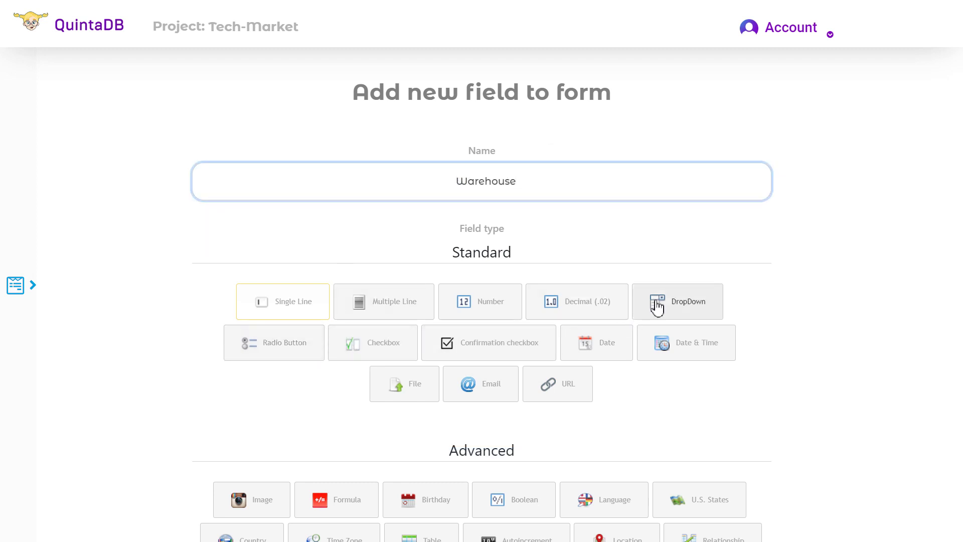
{"action": "left_click", "coordinate": [687, 305]}
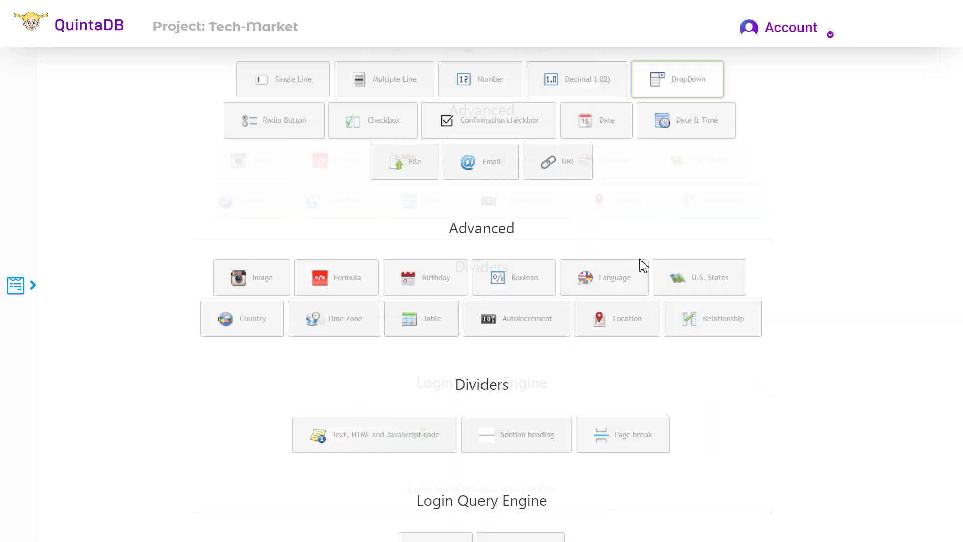
{"action": "left_click", "coordinate": [454, 271]}
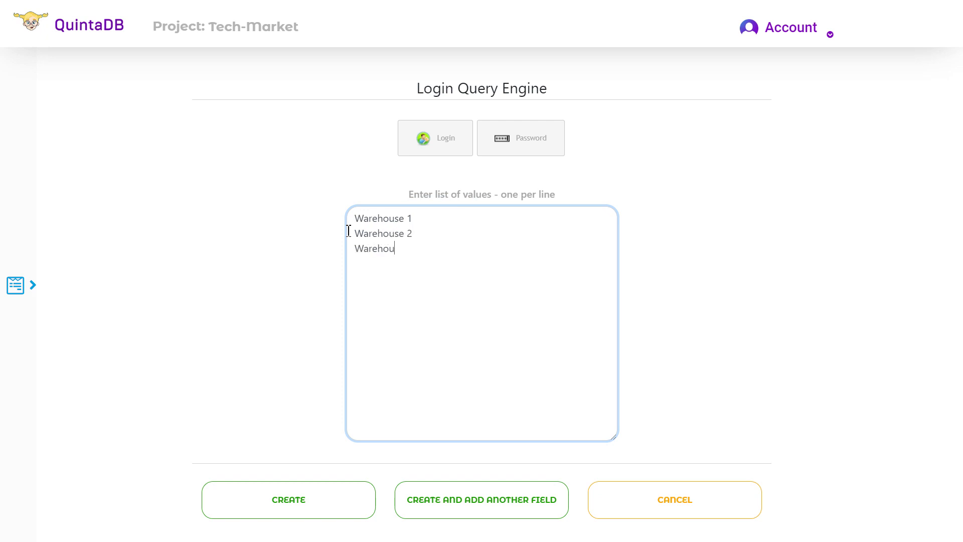
{"action": "left_click", "coordinate": [460, 497]}
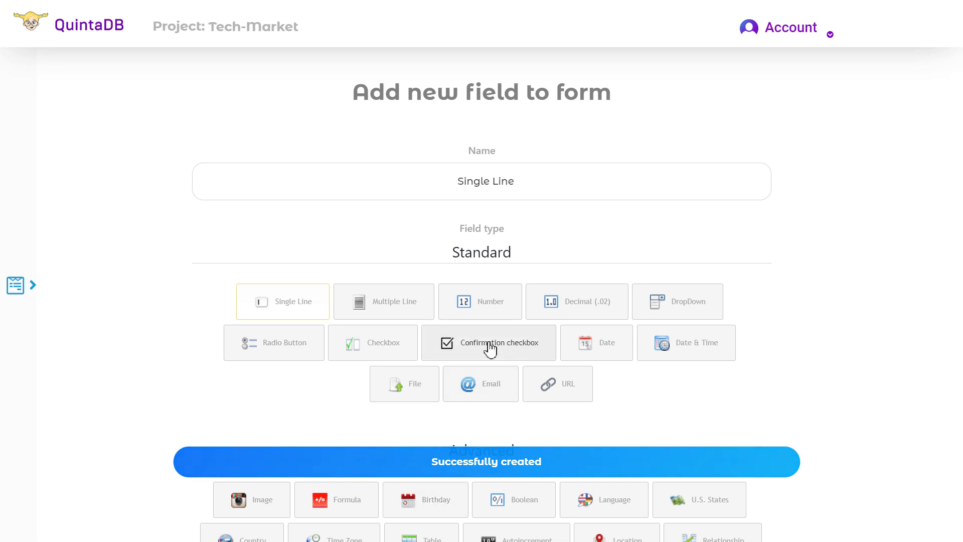
Add a Decimal (.02) field named "Price" and continue with another new field
{"action": "left_click", "coordinate": [530, 182]}
{"action": "type", "text": "Price"}
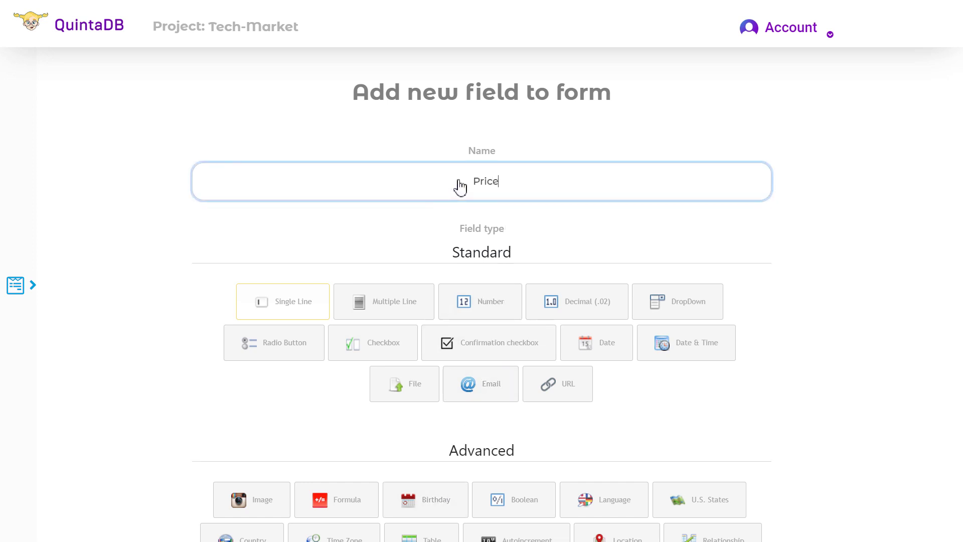
{"action": "left_click", "coordinate": [588, 300]}
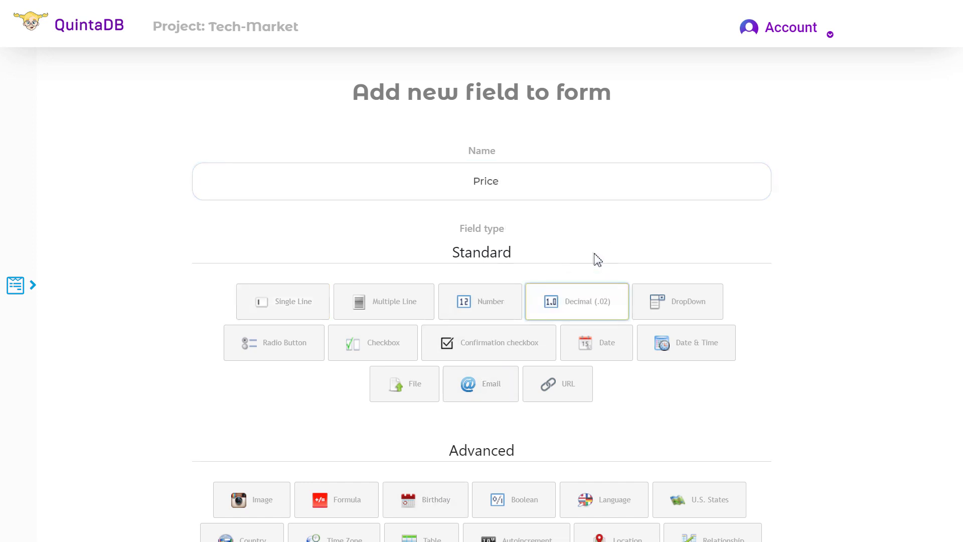
{"action": "scroll", "coordinate": [592, 246], "scroll_direction": "down", "scroll_amount": 2}
{"action": "scroll", "coordinate": [582, 239], "scroll_direction": "down", "scroll_amount": 5}
{"action": "left_click", "coordinate": [508, 502]}
Add a Date & Time field named "Date and time" as the last field and return to the form builder
{"action": "left_click", "coordinate": [540, 185]}
{"action": "triple_click", "coordinate": [499, 181]}
{"action": "type", "text": "D"}
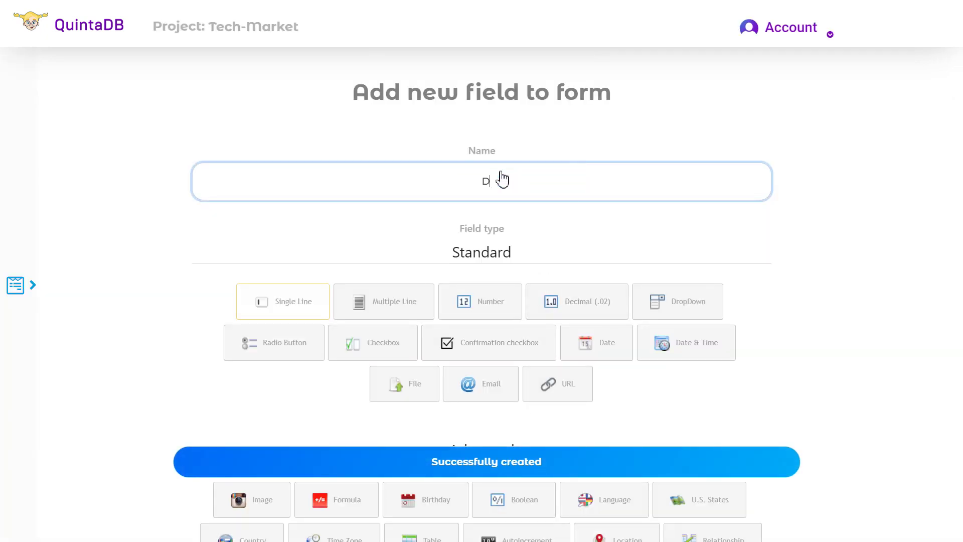
{"action": "type", "text": "ate and time"}
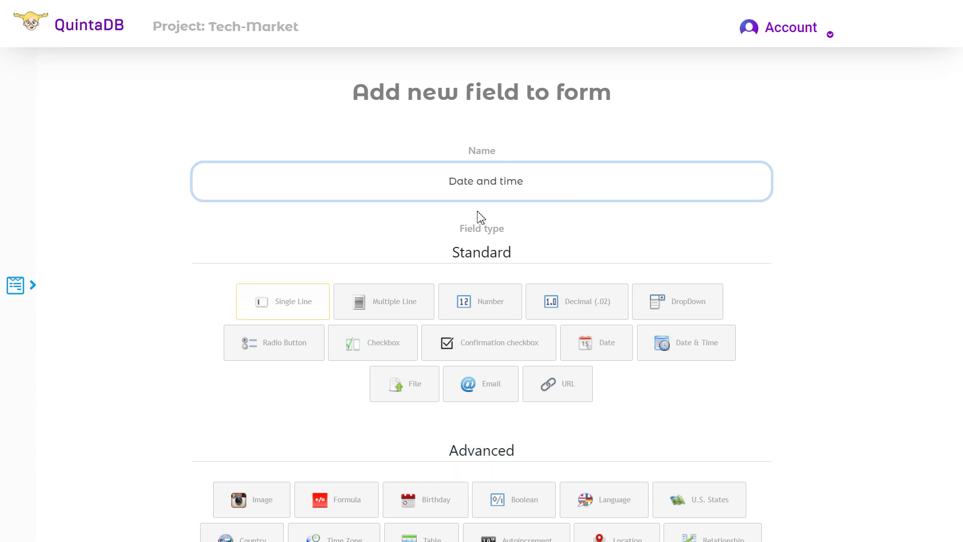
{"action": "left_click", "coordinate": [722, 350]}
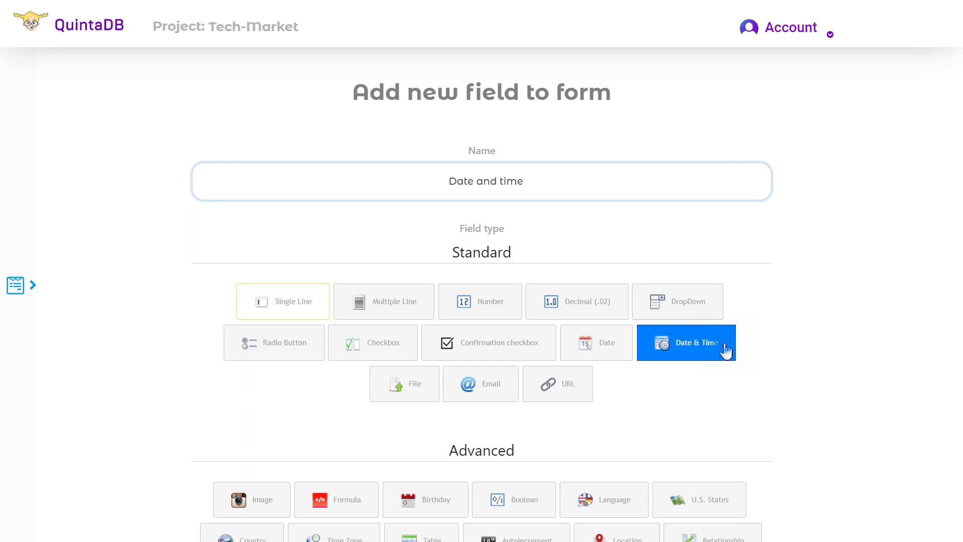
{"action": "scroll", "coordinate": [502, 275], "scroll_direction": "down", "scroll_amount": 7}
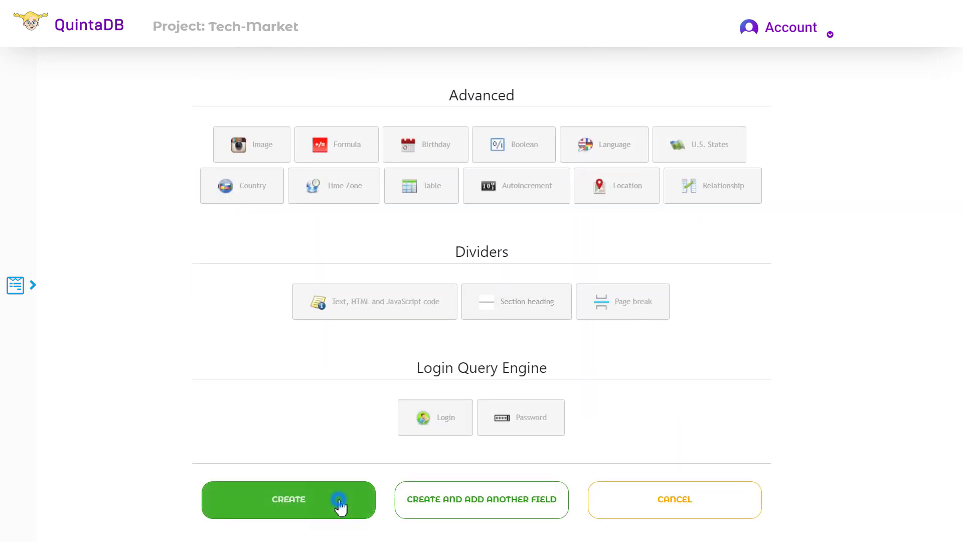
{"action": "left_click", "coordinate": [338, 498]}
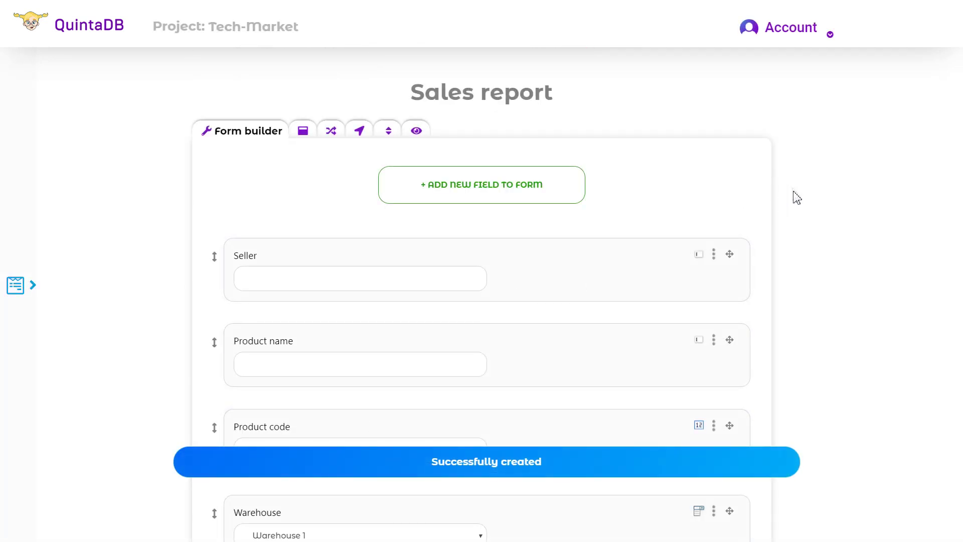
{"action": "scroll", "coordinate": [812, 200], "scroll_direction": "down", "scroll_amount": 5}
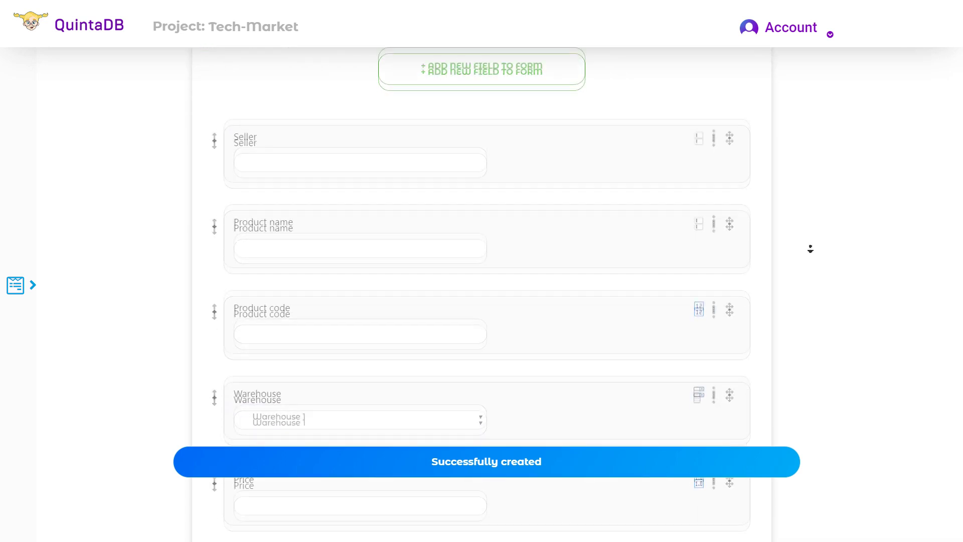
Open the Seller field of the Sales report form for editing and enter user instructions asking for the person's name
{"action": "scroll", "coordinate": [810, 249], "scroll_direction": "down", "scroll_amount": 3}
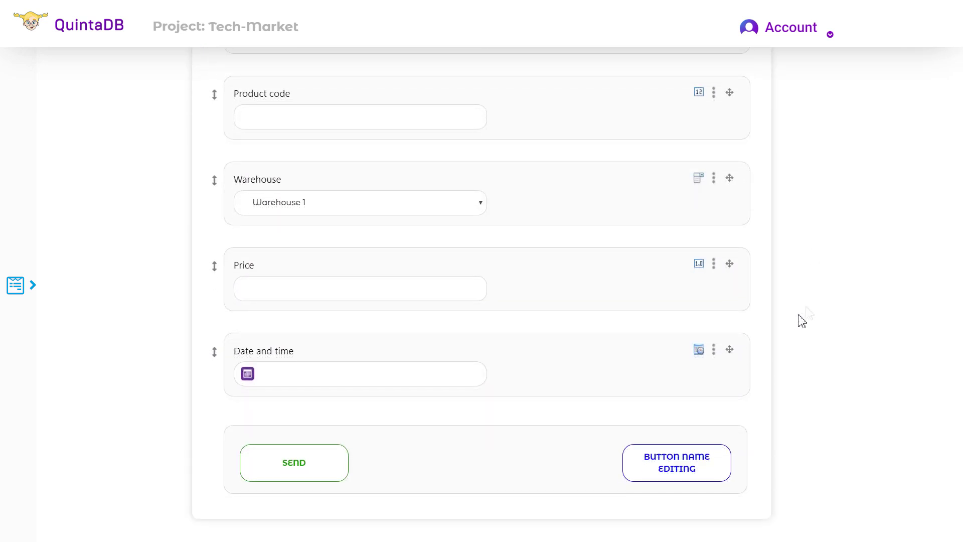
{"action": "scroll", "coordinate": [797, 321], "scroll_direction": "up", "scroll_amount": 8}
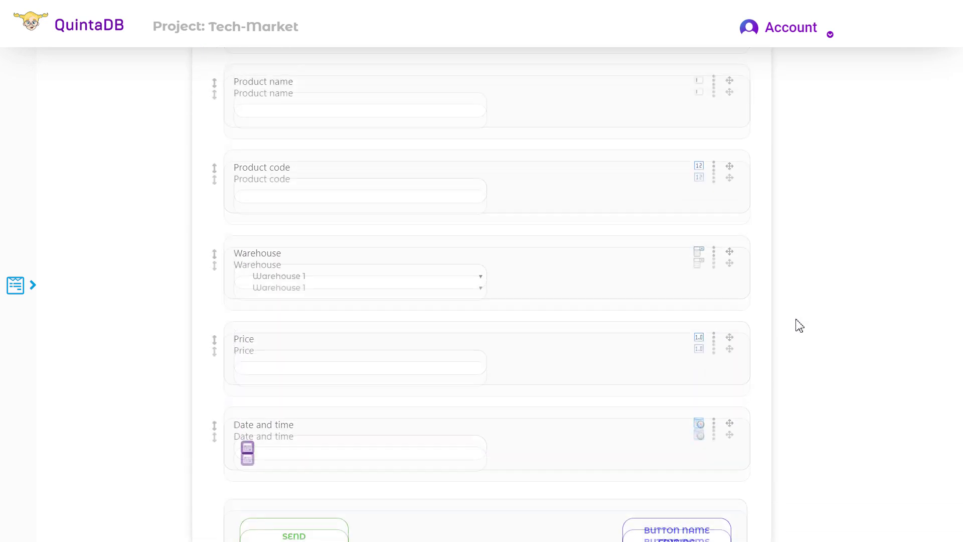
{"action": "left_click", "coordinate": [596, 259]}
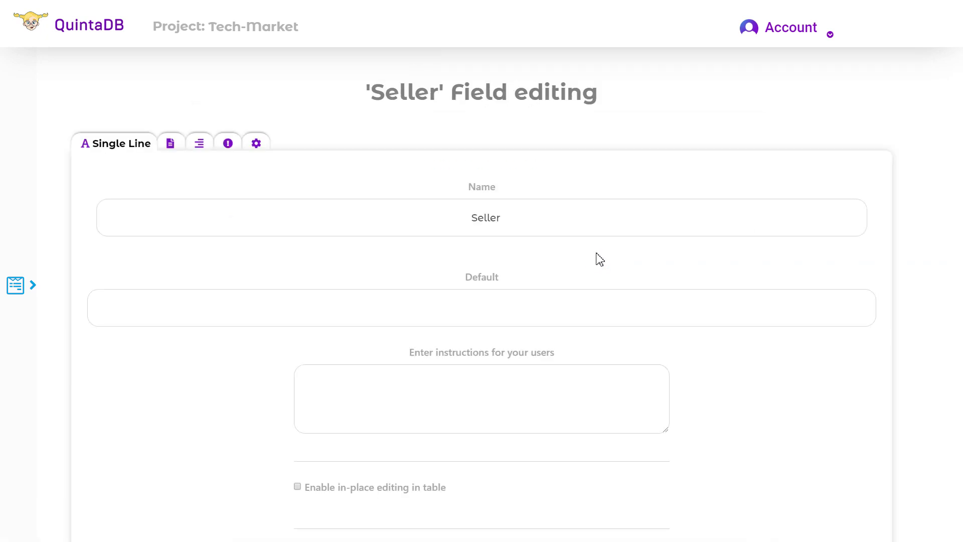
{"action": "double_click", "coordinate": [537, 218]}
{"action": "left_click", "coordinate": [512, 260]}
{"action": "left_click", "coordinate": [507, 302]}
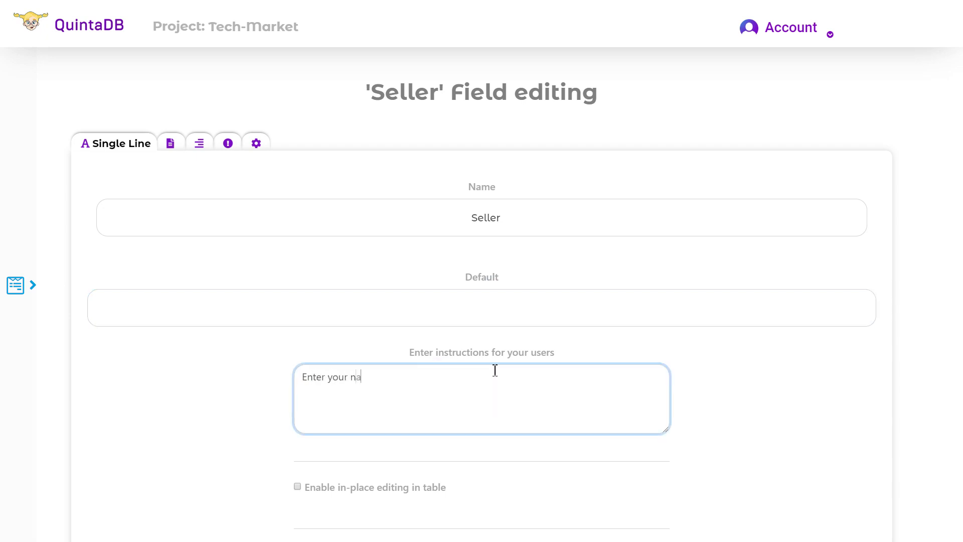
{"action": "scroll", "coordinate": [408, 322], "scroll_direction": "down", "scroll_amount": 3}
{"action": "scroll", "coordinate": [391, 296], "scroll_direction": "up", "scroll_amount": 3}
Set the Seller field's validation to Can't be blank with a minimum of 6 and maximum of 25 characters, and update the field
{"action": "left_click", "coordinate": [243, 146]}
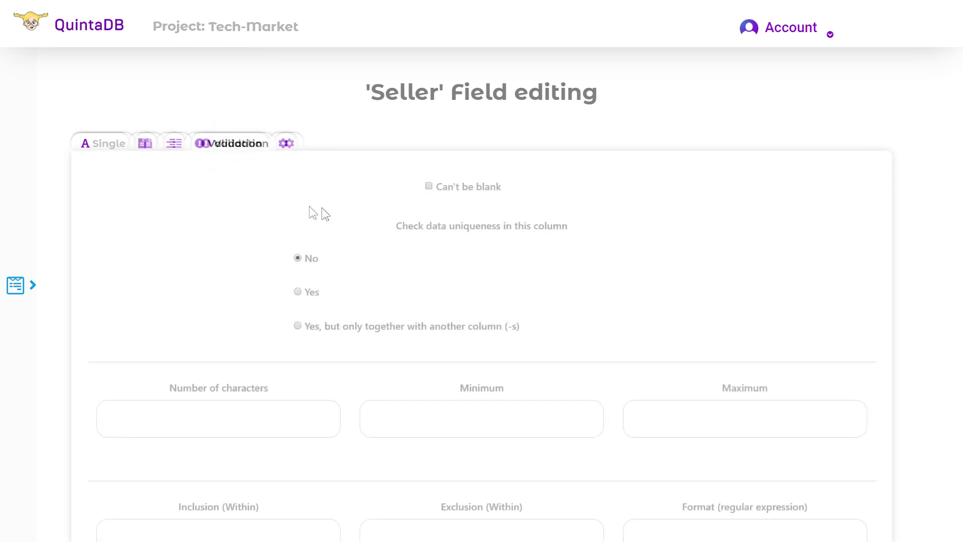
{"action": "left_click", "coordinate": [428, 187]}
{"action": "scroll", "coordinate": [472, 266], "scroll_direction": "down", "scroll_amount": 1}
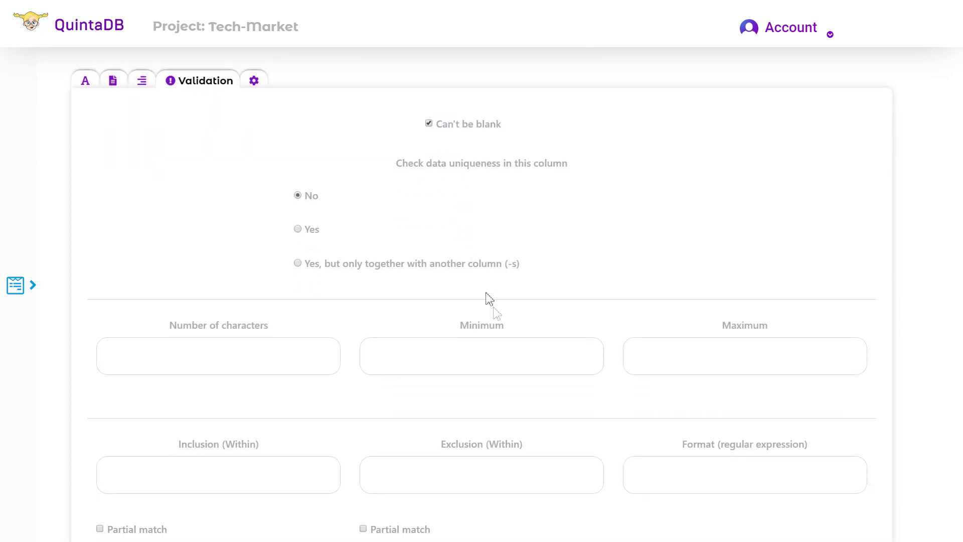
{"action": "left_click", "coordinate": [494, 357]}
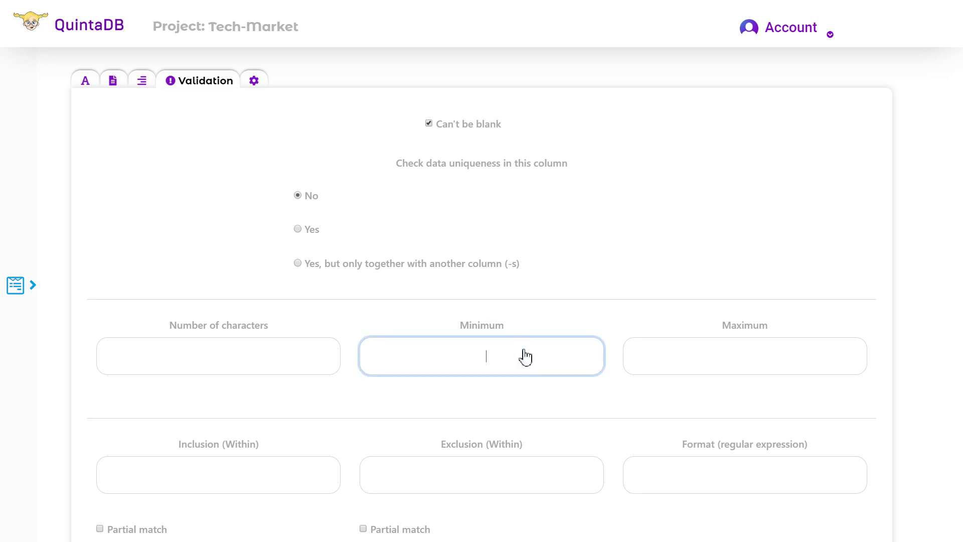
{"action": "type", "text": "6"}
{"action": "left_click", "coordinate": [694, 351]}
{"action": "type", "text": "25"}
{"action": "scroll", "coordinate": [578, 323], "scroll_direction": "down", "scroll_amount": 4}
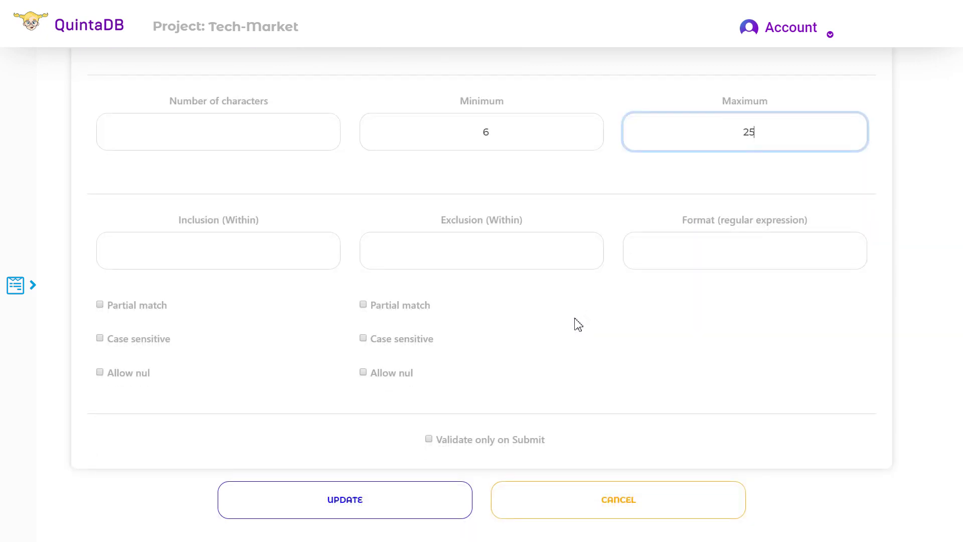
{"action": "left_click", "coordinate": [410, 502]}
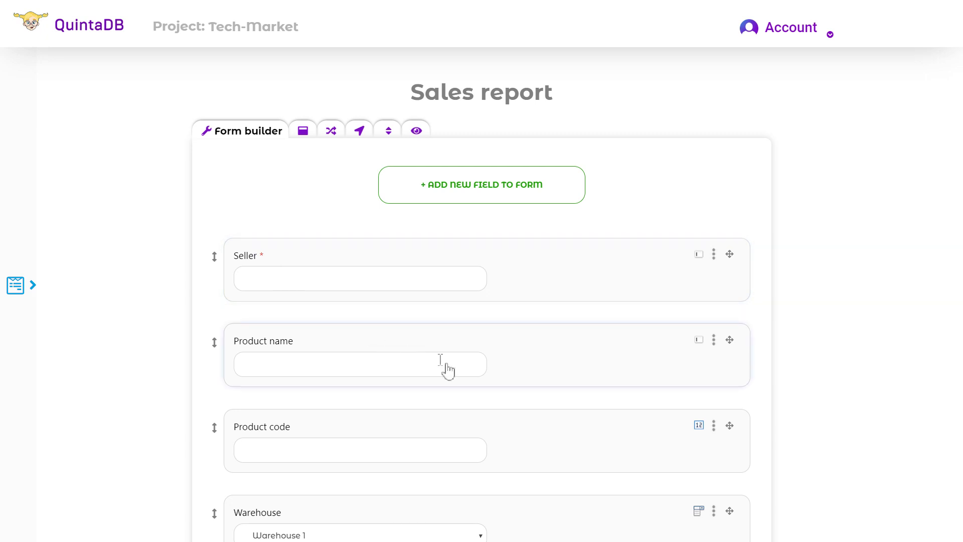
Make the Product name, Product code and Price fields required
{"action": "left_click", "coordinate": [714, 341]}
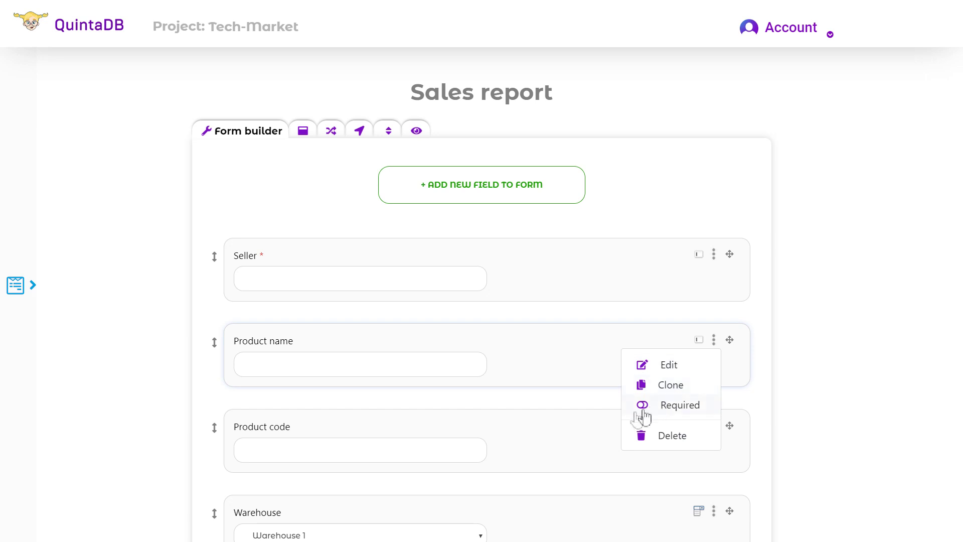
{"action": "left_click", "coordinate": [645, 406]}
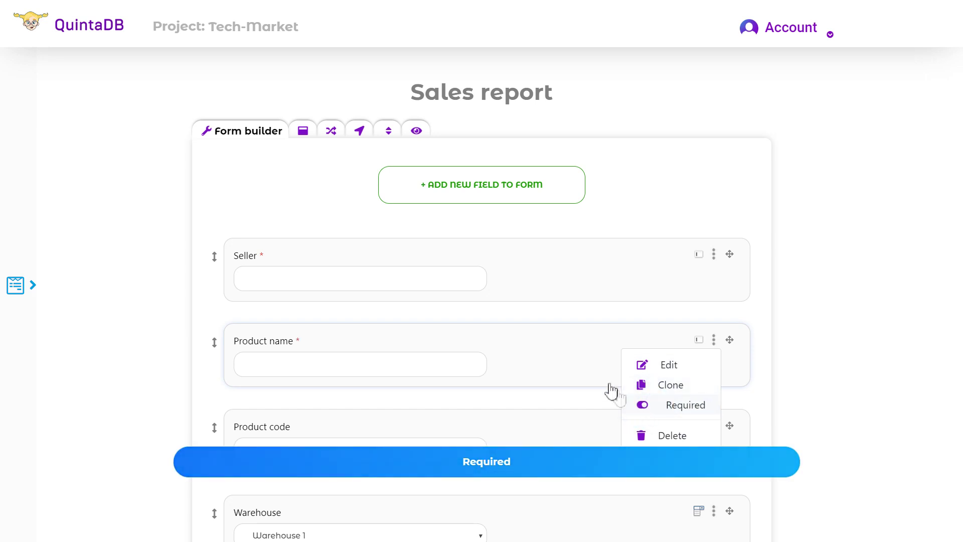
{"action": "scroll", "coordinate": [627, 316], "scroll_direction": "down", "scroll_amount": 1}
{"action": "left_click", "coordinate": [786, 356]}
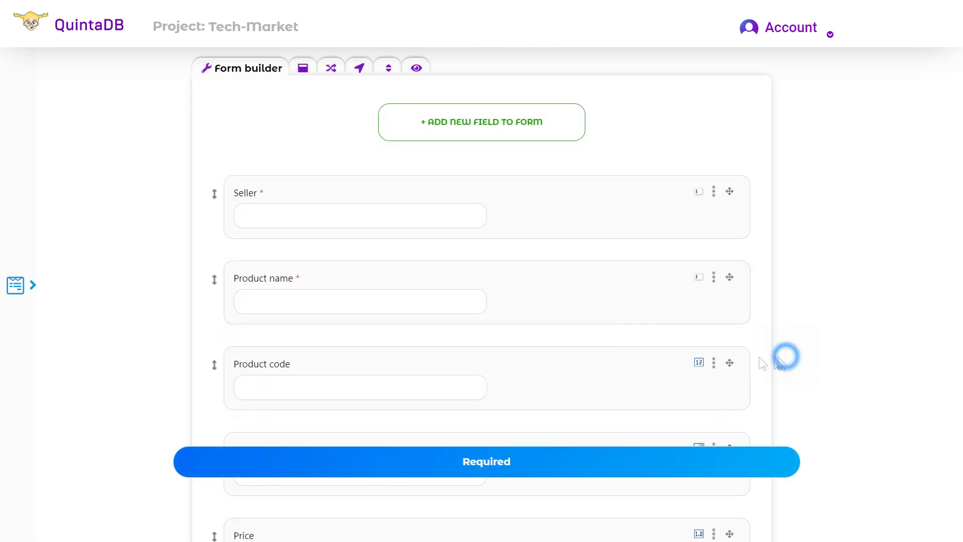
{"action": "left_click", "coordinate": [713, 362]}
{"action": "left_click", "coordinate": [643, 430]}
{"action": "scroll", "coordinate": [811, 350], "scroll_direction": "down", "scroll_amount": 4}
{"action": "left_click", "coordinate": [713, 284]}
{"action": "left_click", "coordinate": [643, 348]}
{"action": "left_click", "coordinate": [809, 330]}
{"action": "scroll", "coordinate": [570, 303], "scroll_direction": "up", "scroll_amount": 5}
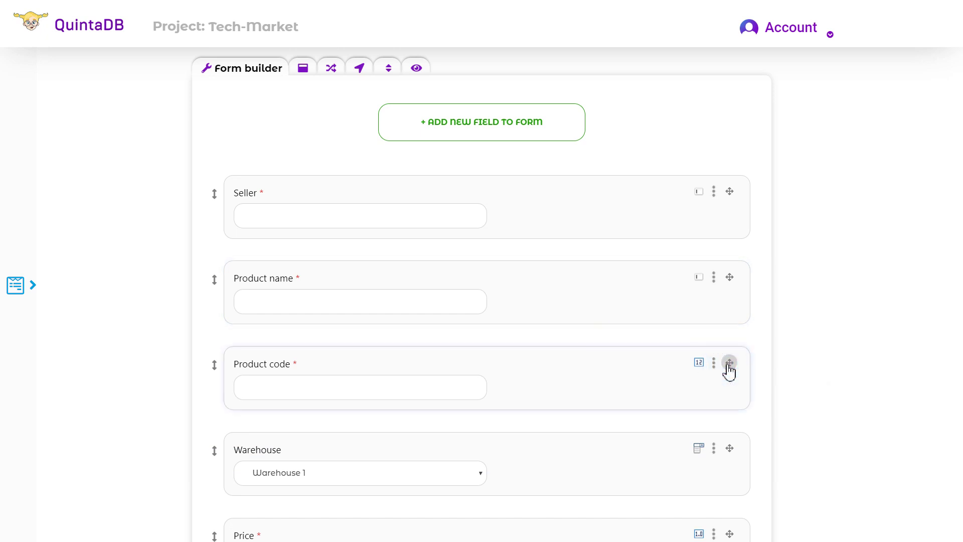
Arrange Product name and Product code side by side in one row, and move Date and time above Price
{"action": "left_click_drag", "start_coordinate": [729, 362], "coordinate": [561, 281]}
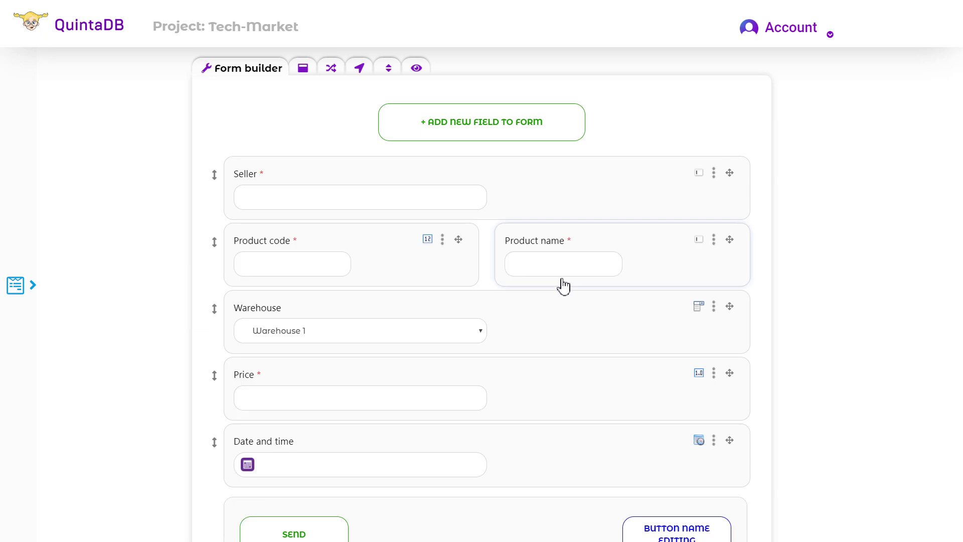
{"action": "left_click_drag", "start_coordinate": [729, 276], "coordinate": [344, 279]}
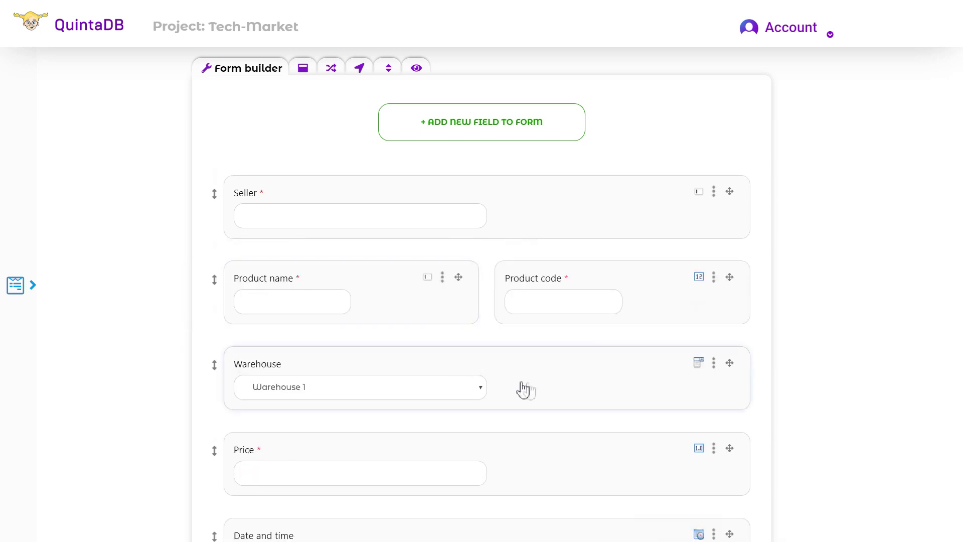
{"action": "scroll", "coordinate": [589, 389], "scroll_direction": "down", "scroll_amount": 2}
{"action": "mouse_move", "coordinate": [729, 369]}
{"action": "left_mouse_down"}
{"action": "mouse_move", "coordinate": [705, 326]}
{"action": "mouse_move", "coordinate": [676, 317]}
{"action": "mouse_move", "coordinate": [720, 365]}
{"action": "left_mouse_up"}
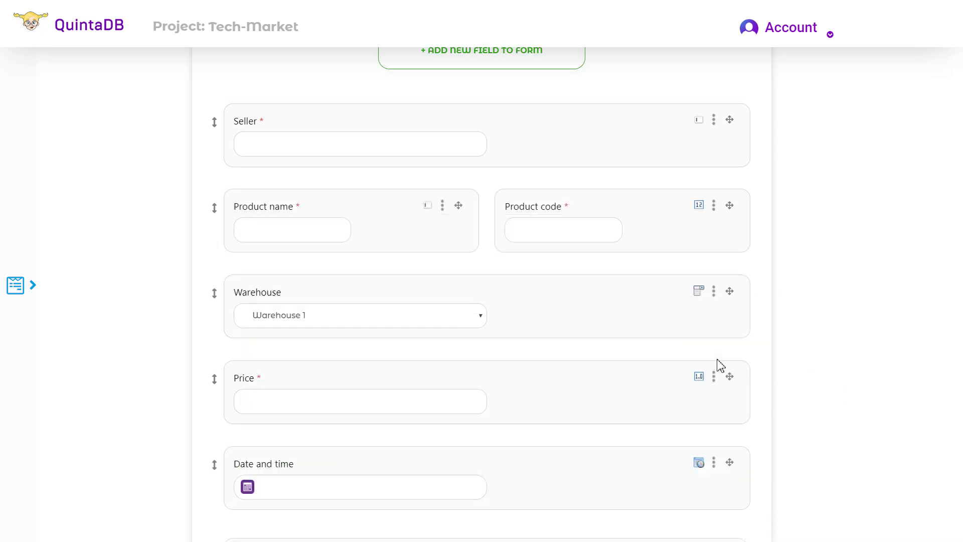
{"action": "left_click_drag", "start_coordinate": [214, 472], "coordinate": [212, 354]}
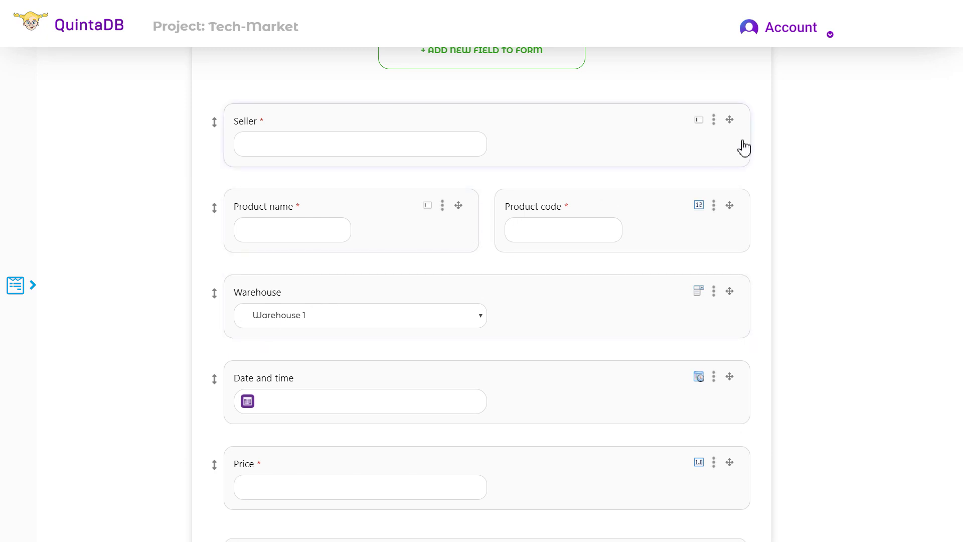
Change the form's submit button title to "Submit" and save it
{"action": "scroll", "coordinate": [777, 153], "scroll_direction": "down", "scroll_amount": 3}
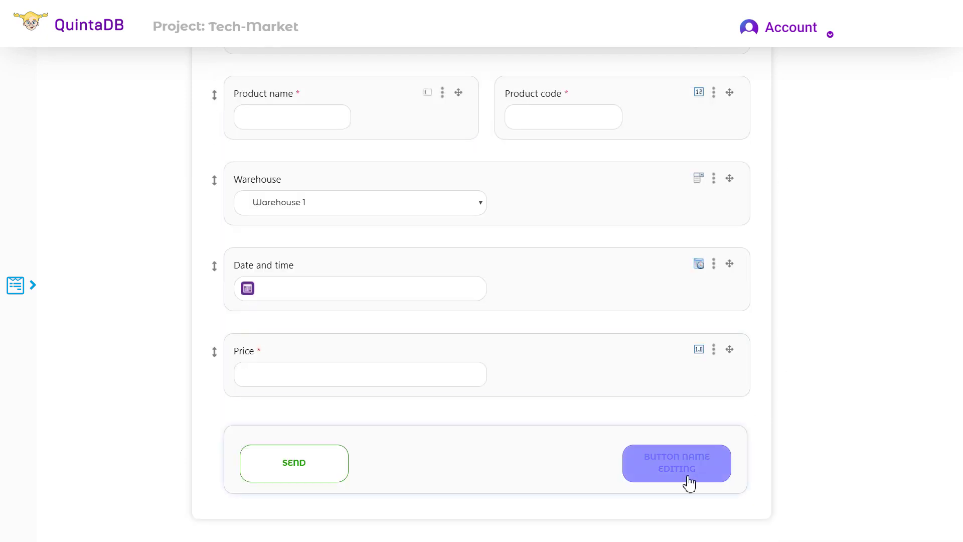
{"action": "left_click", "coordinate": [710, 475]}
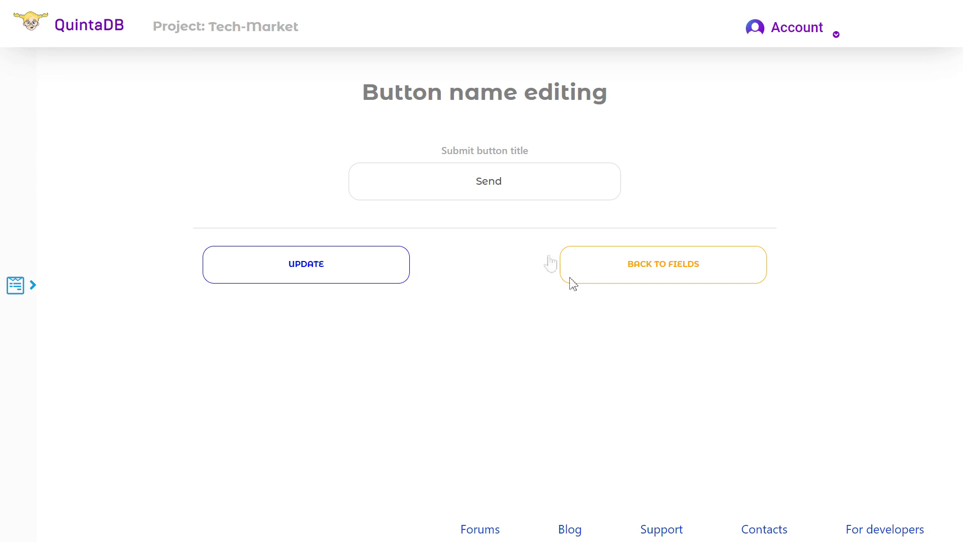
{"action": "left_click_drag", "start_coordinate": [527, 187], "coordinate": [397, 185]}
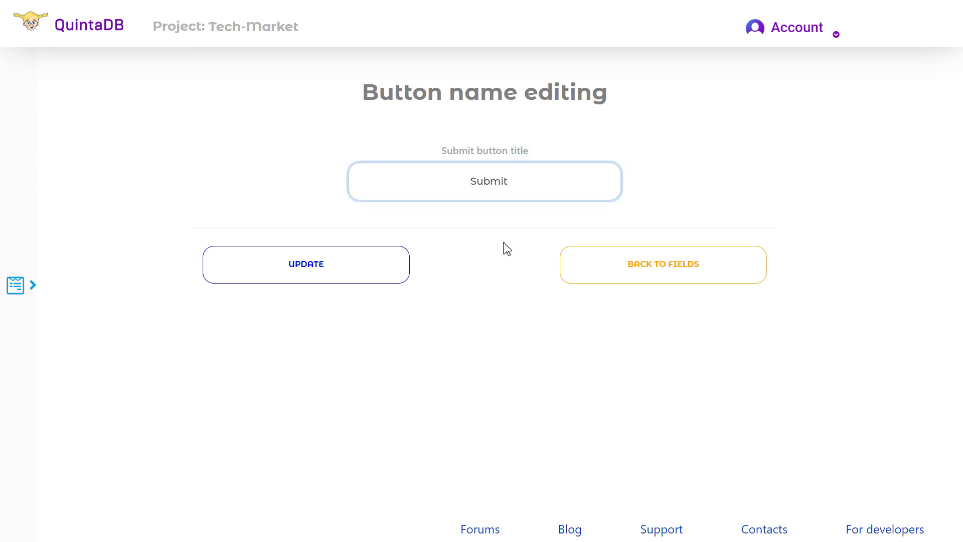
{"action": "left_click", "coordinate": [399, 281]}
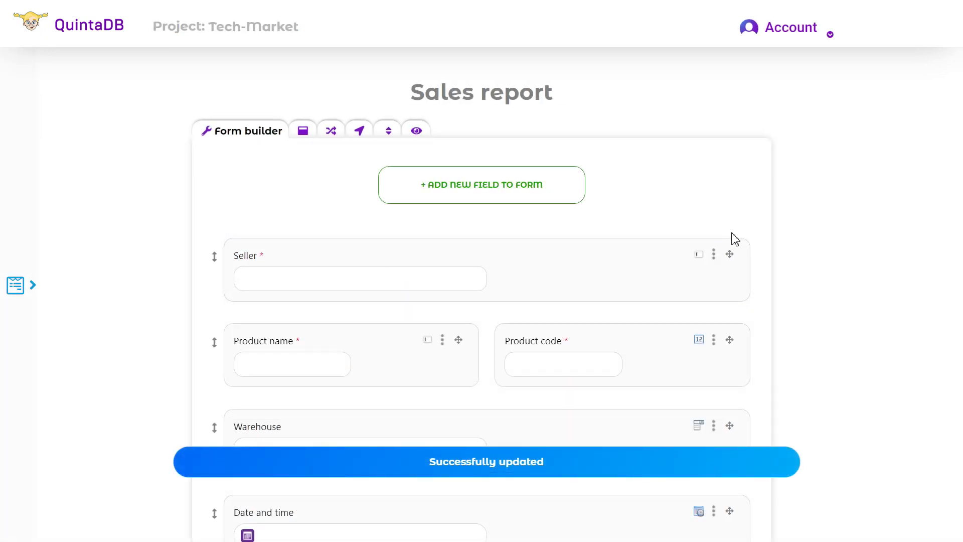
{"action": "scroll", "coordinate": [730, 243], "scroll_direction": "down", "scroll_amount": 5}
{"action": "scroll", "coordinate": [657, 250], "scroll_direction": "up", "scroll_amount": 5}
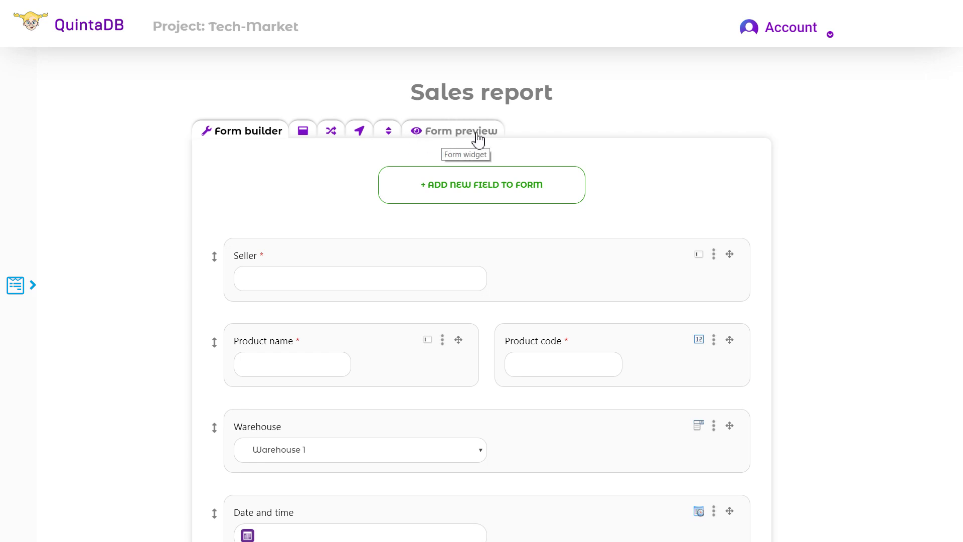
Open the form preview and enter the seller's name, product name "Apple Iphone X 64 GB" and product code 0096123
{"action": "left_click", "coordinate": [477, 132]}
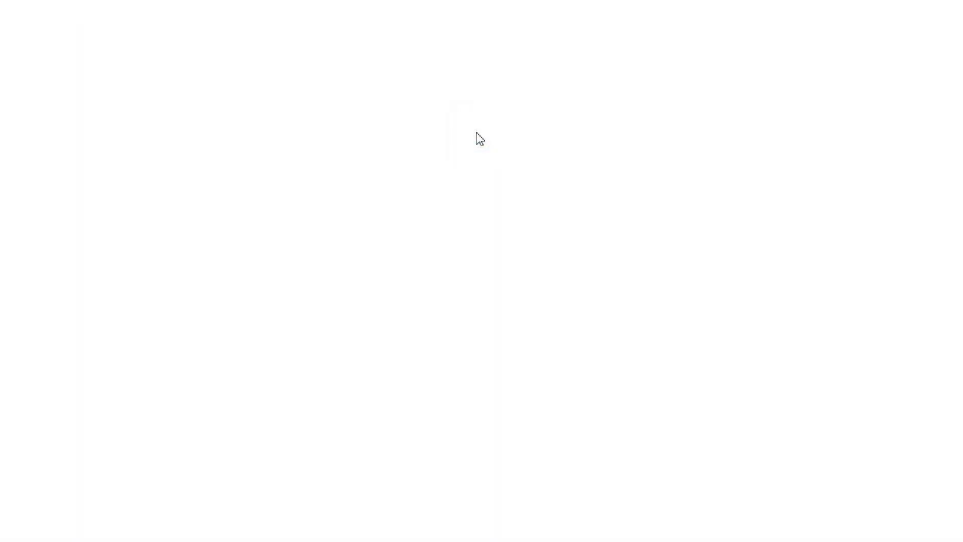
{"action": "left_click", "coordinate": [332, 86]}
{"action": "type", "text": "J.R. Smith"}
{"action": "left_click", "coordinate": [286, 156]}
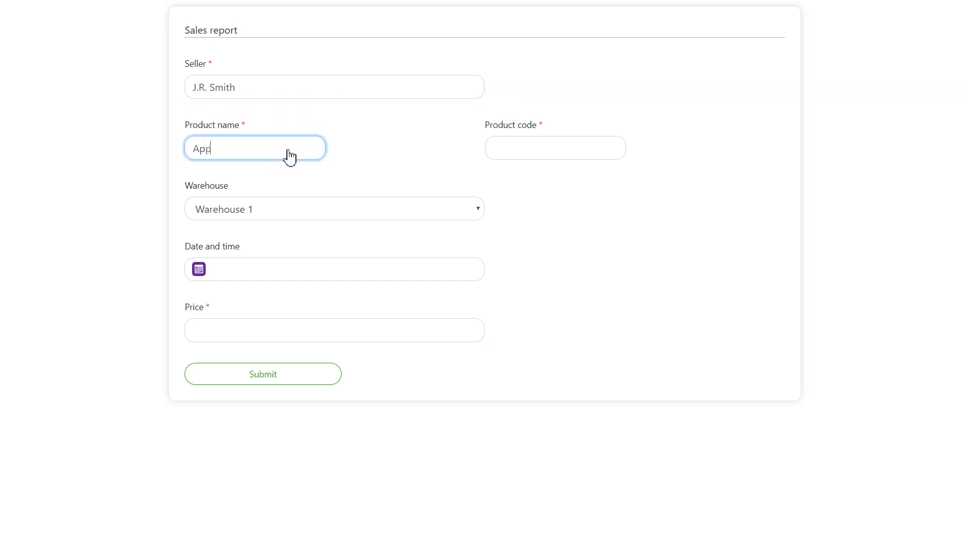
{"action": "type", "text": "Apple Iphone X 64 GB"}
{"action": "left_click", "coordinate": [514, 149]}
{"action": "type", "text": "0096123"}
Select Warehouse 3 and set the date and time to 06-17-2019 5:13:00
{"action": "left_click", "coordinate": [359, 207]}
{"action": "left_click", "coordinate": [298, 253]}
{"action": "left_click", "coordinate": [298, 265]}
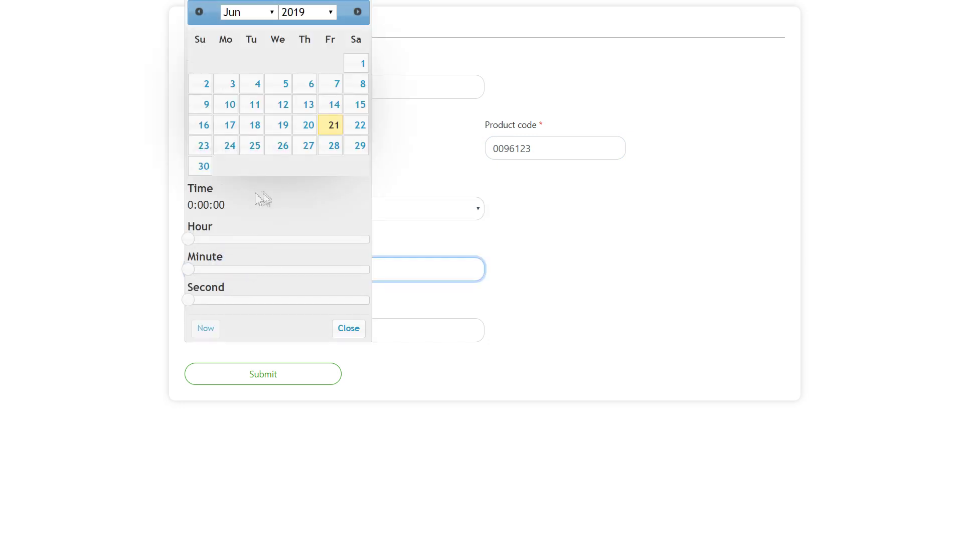
{"action": "left_click", "coordinate": [226, 126]}
{"action": "left_click_drag", "start_coordinate": [188, 239], "coordinate": [227, 239]}
{"action": "left_click_drag", "start_coordinate": [188, 269], "coordinate": [234, 271]}
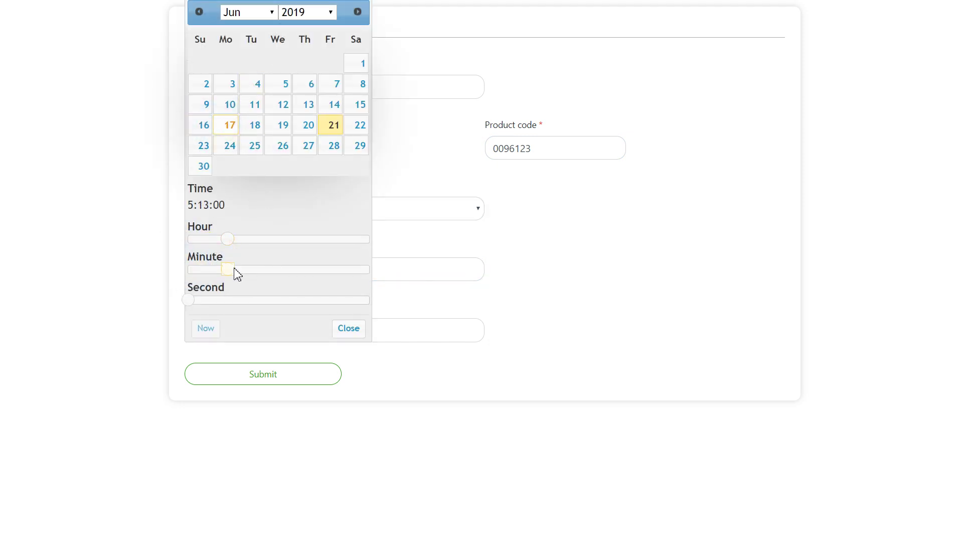
{"action": "left_click", "coordinate": [366, 366]}
Set the price to 699.99 and submit the form
{"action": "left_click", "coordinate": [284, 337]}
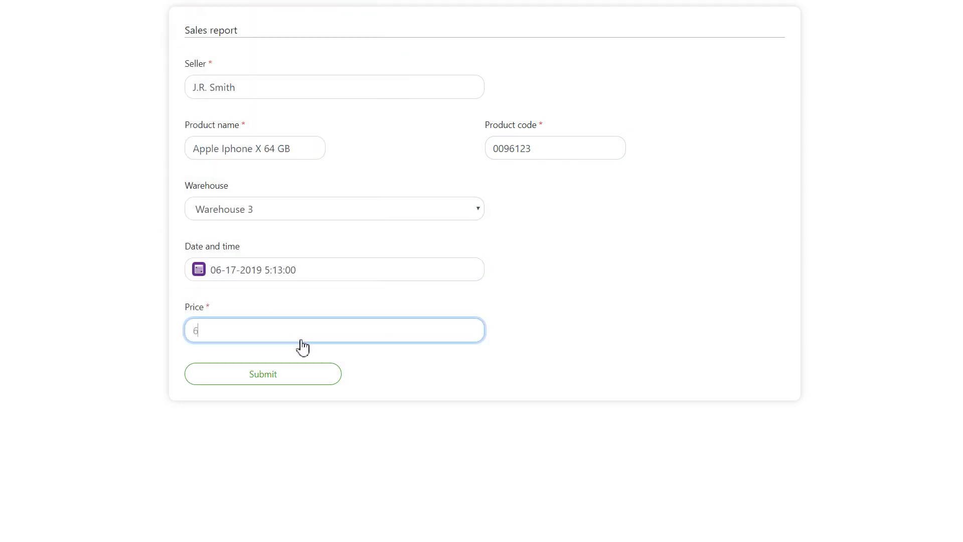
{"action": "type", "text": "699.99"}
{"action": "left_click", "coordinate": [299, 380]}
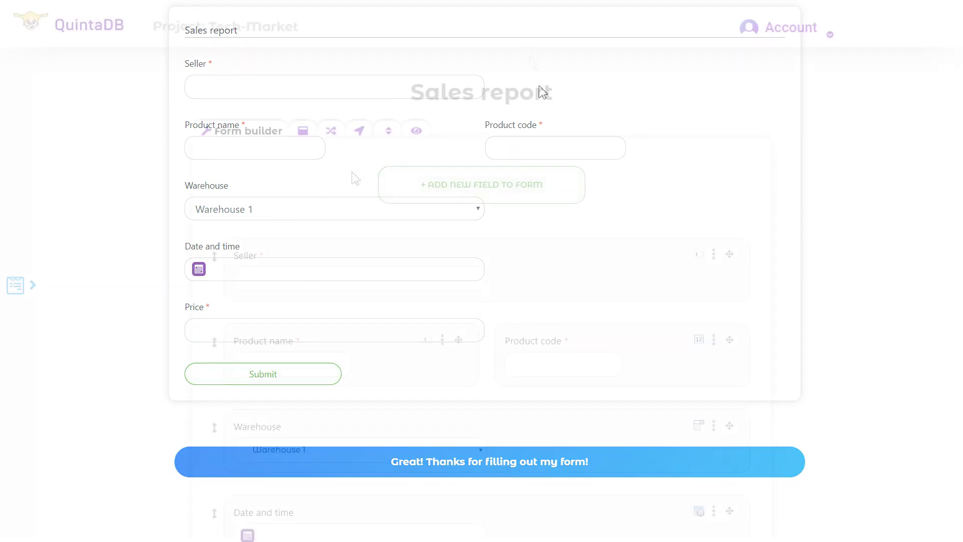
Open the Sales report's records table and widen the Product code, Price and Seller columns
{"action": "left_click", "coordinate": [33, 287]}
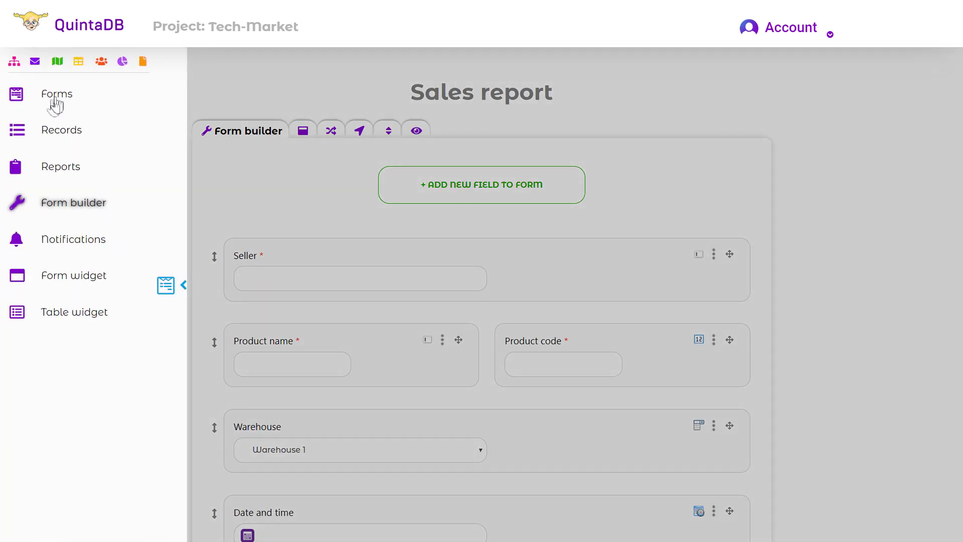
{"action": "left_click", "coordinate": [53, 136]}
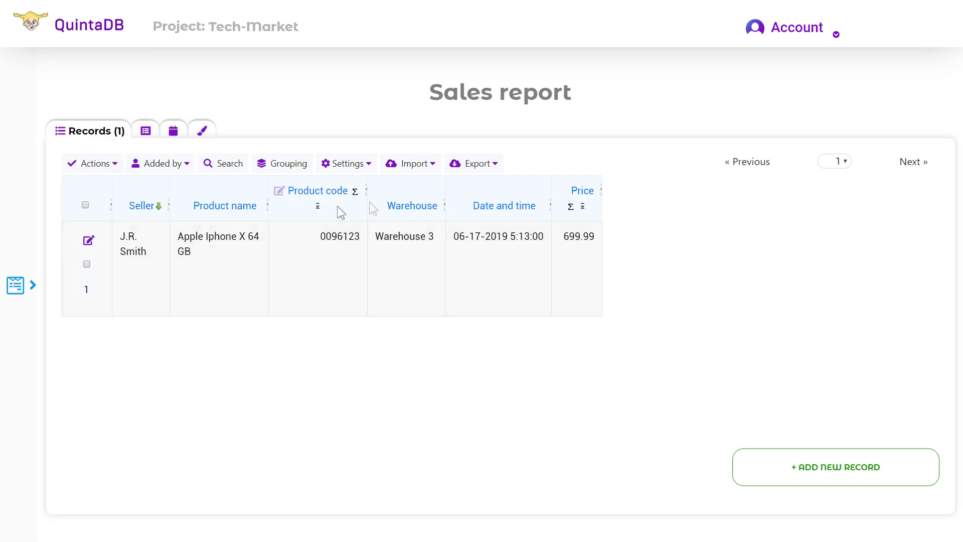
{"action": "left_click_drag", "start_coordinate": [366, 190], "coordinate": [383, 190]}
{"action": "left_click_drag", "start_coordinate": [619, 192], "coordinate": [637, 192]}
{"action": "left_click_drag", "start_coordinate": [170, 190], "coordinate": [218, 203]}
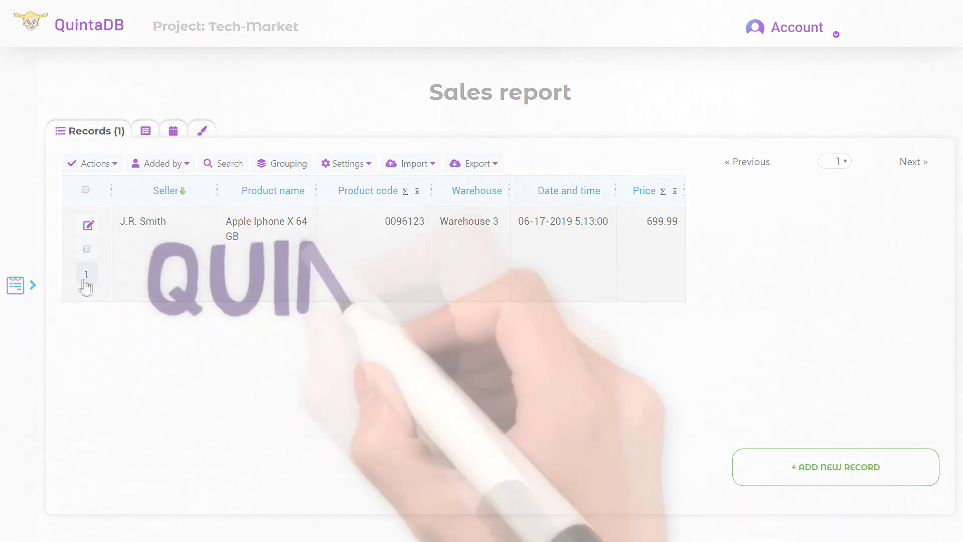